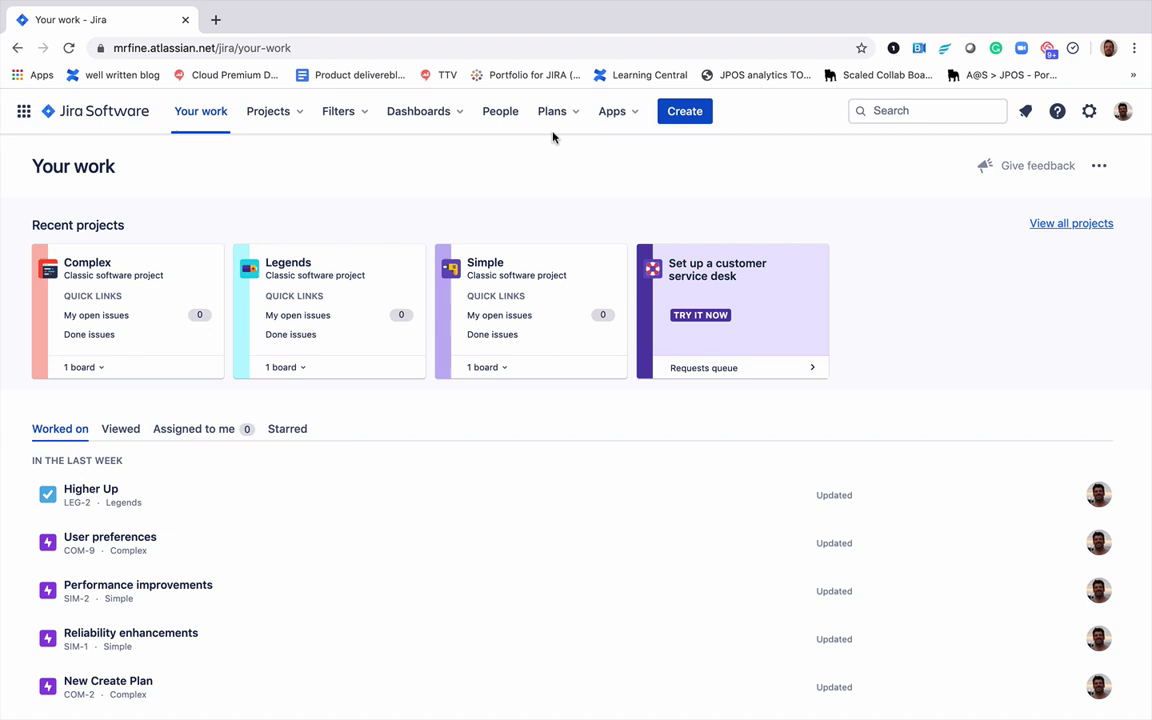
- Create a shared team named 'Simple' from the Plans shared teams page
{"action": "left_click", "coordinate": [560, 116]}
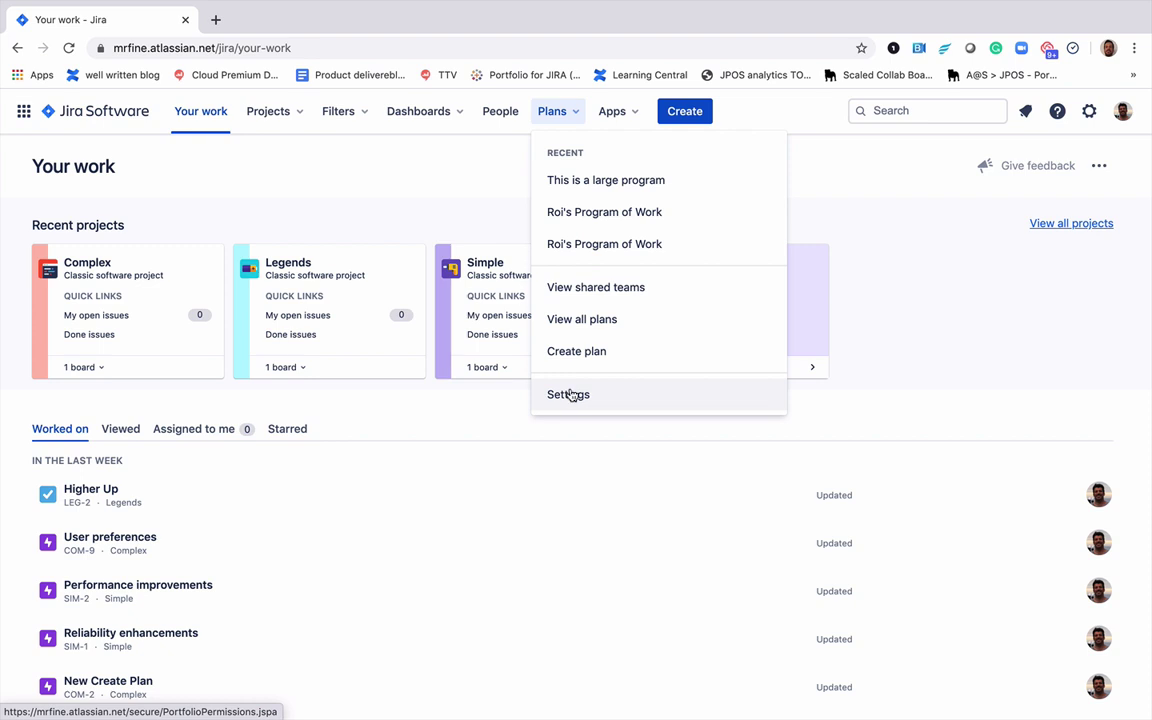
{"action": "left_click", "coordinate": [600, 299]}
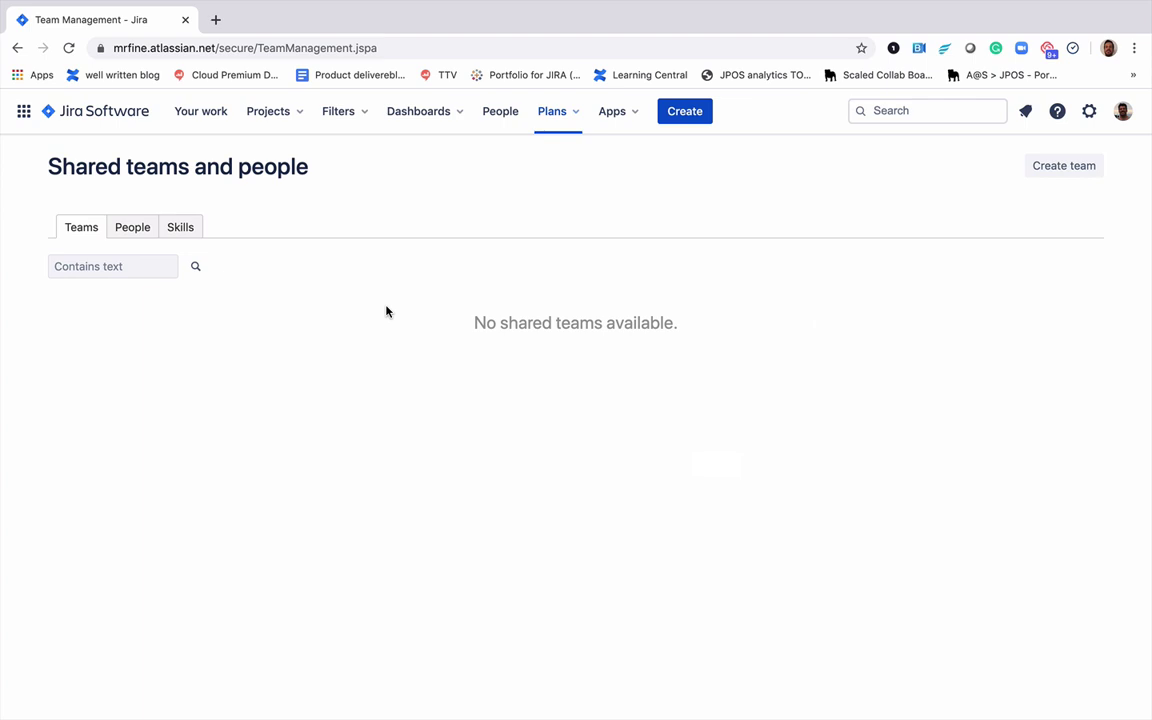
{"action": "left_click", "coordinate": [1063, 172]}
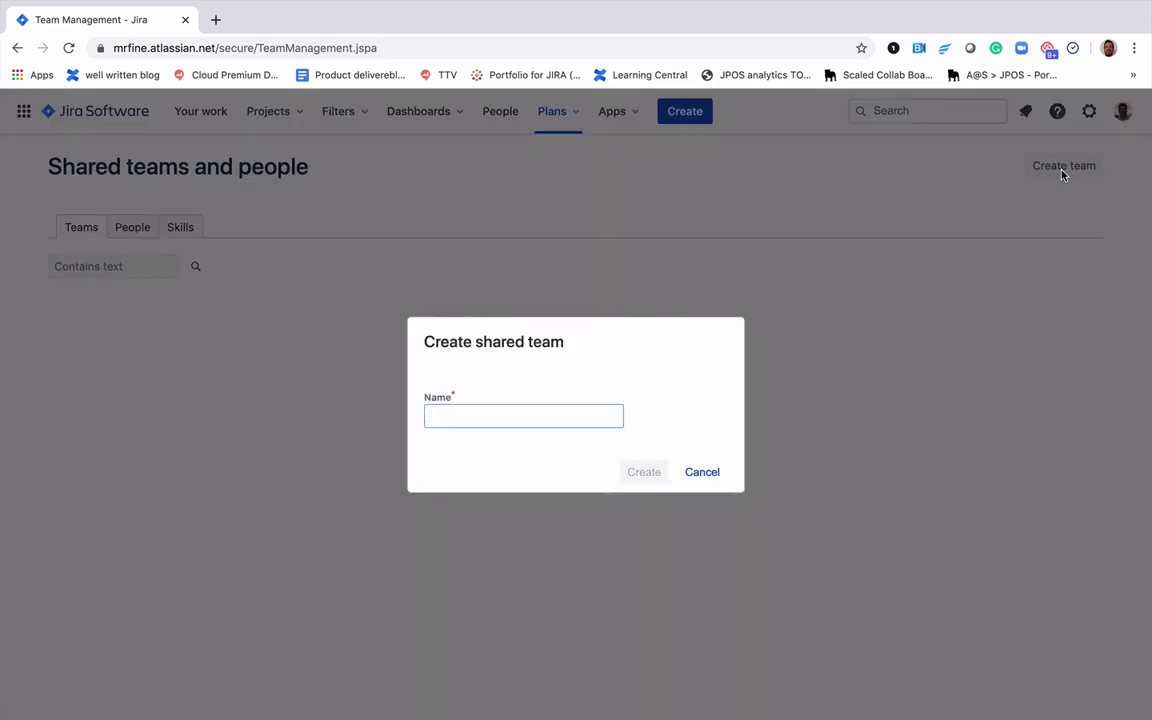
{"action": "type", "text": "Sim"}
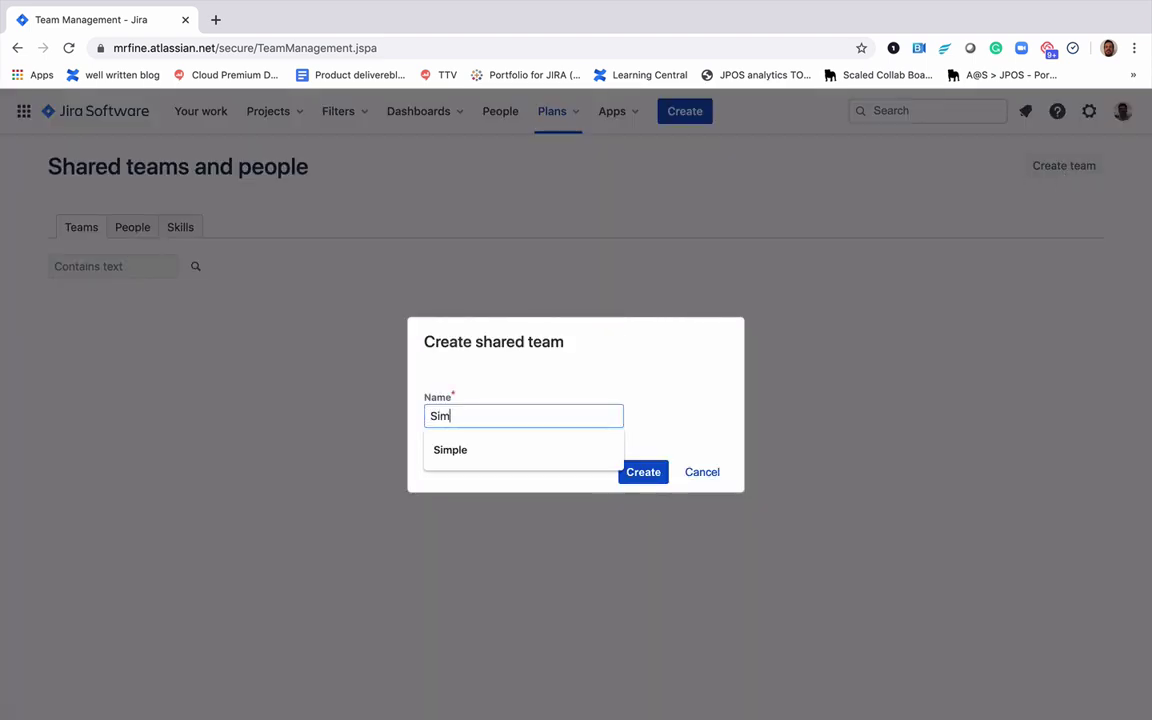
{"action": "type", "text": "ple"}
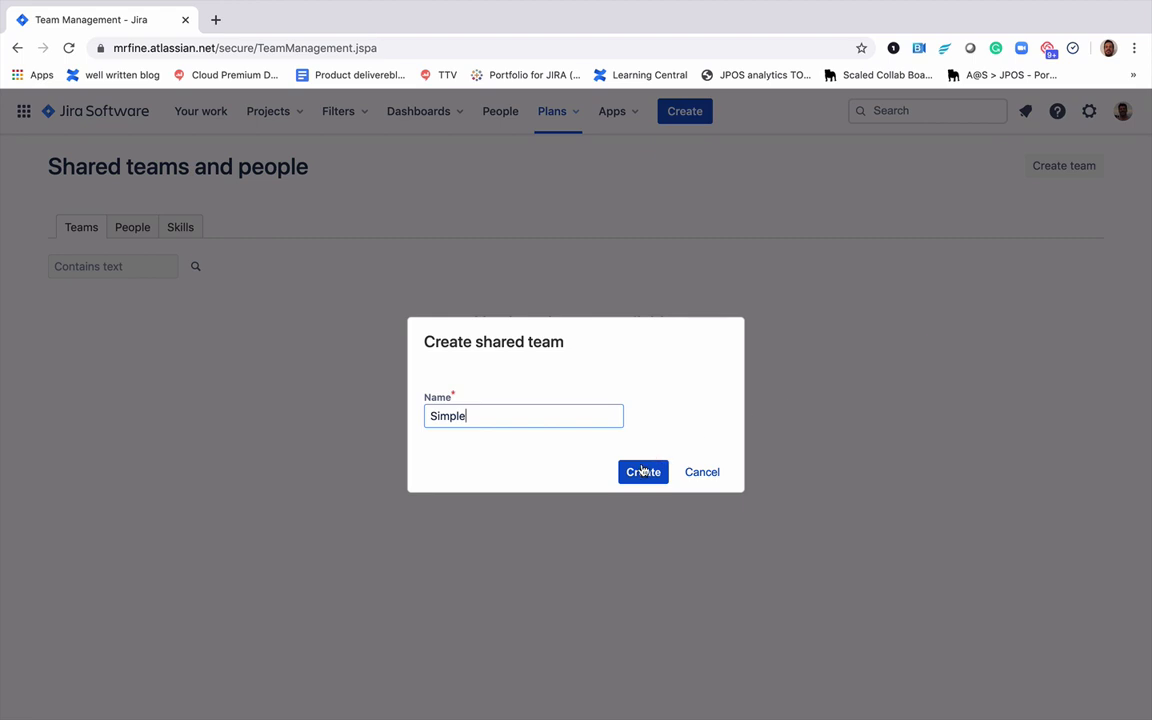
{"action": "left_click", "coordinate": [643, 471]}
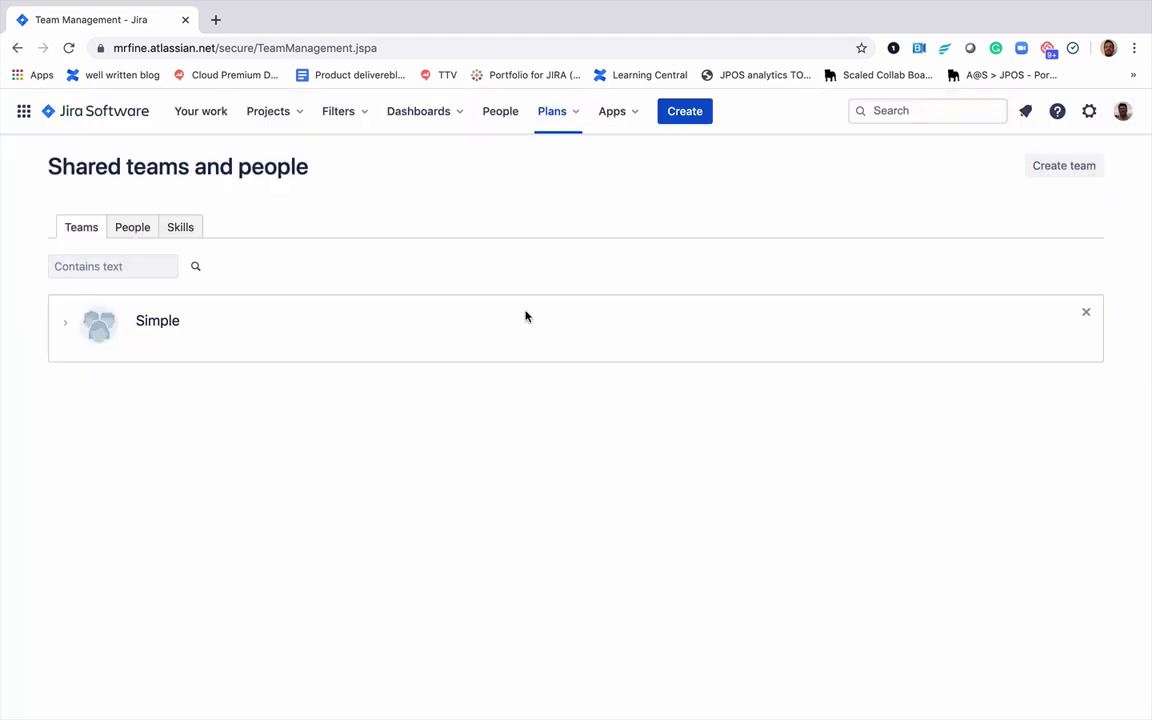
- Add the existing shared team Simple to the teams of plan 'This is a large program'
{"action": "left_click", "coordinate": [552, 111]}
{"action": "left_click", "coordinate": [566, 181]}
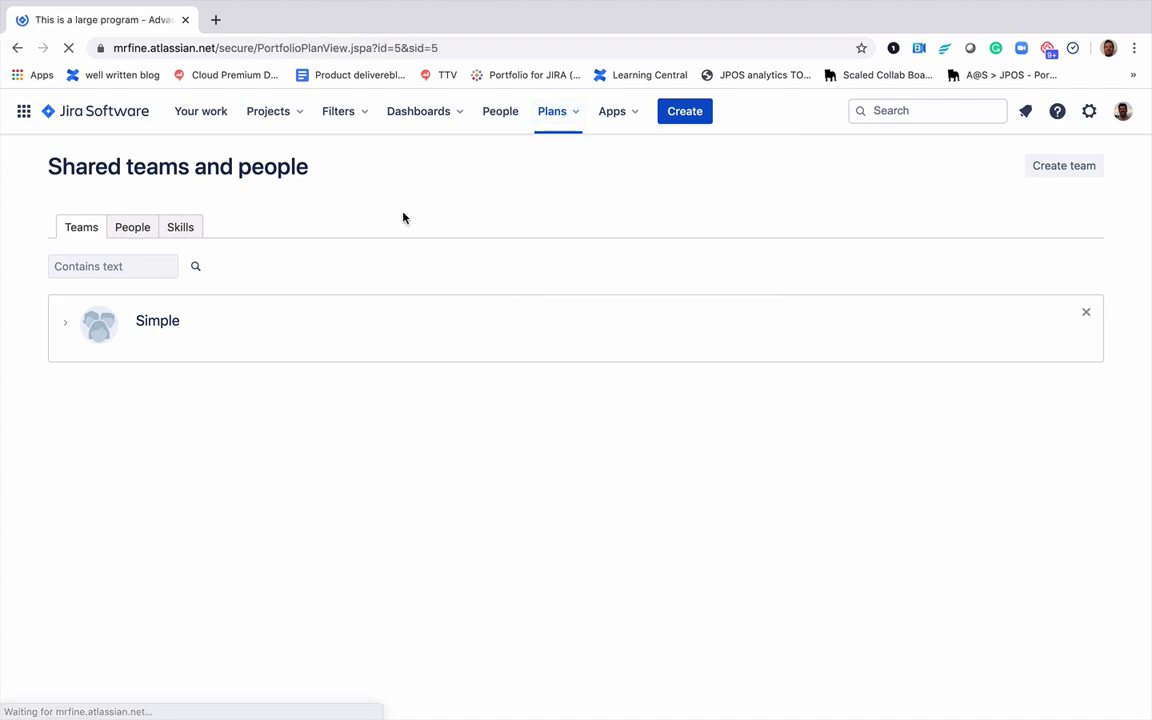
{"action": "left_click", "coordinate": [111, 204]}
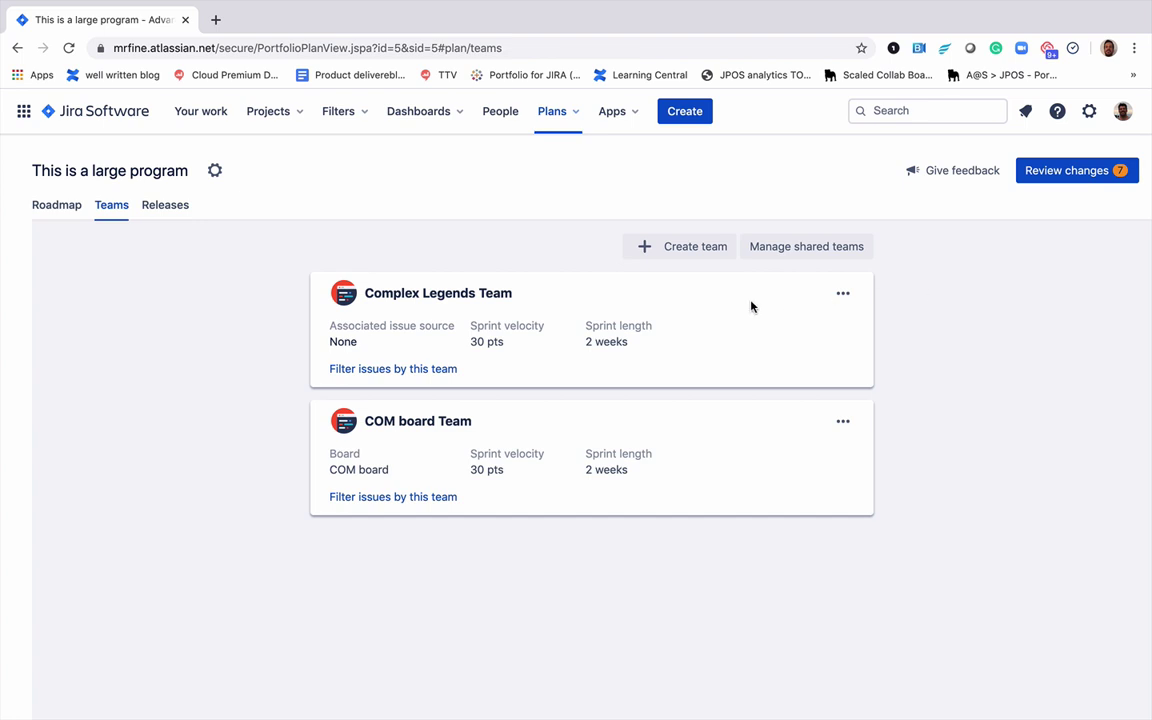
{"action": "left_click", "coordinate": [693, 250]}
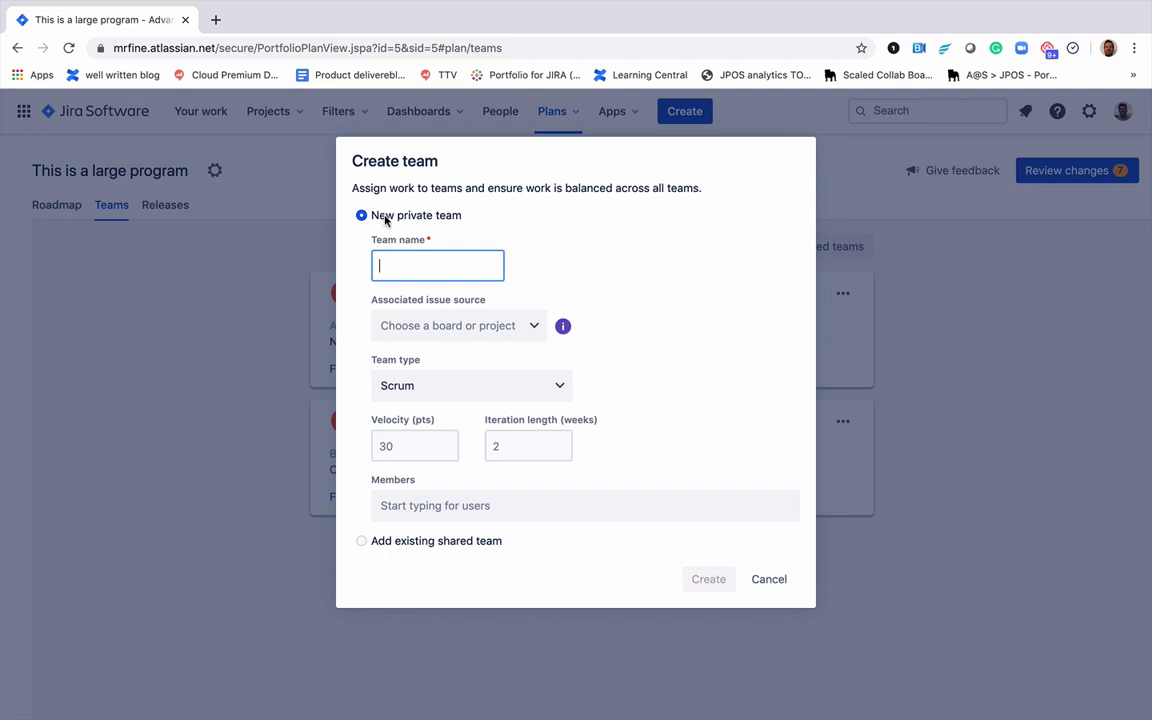
{"action": "left_click", "coordinate": [360, 542]}
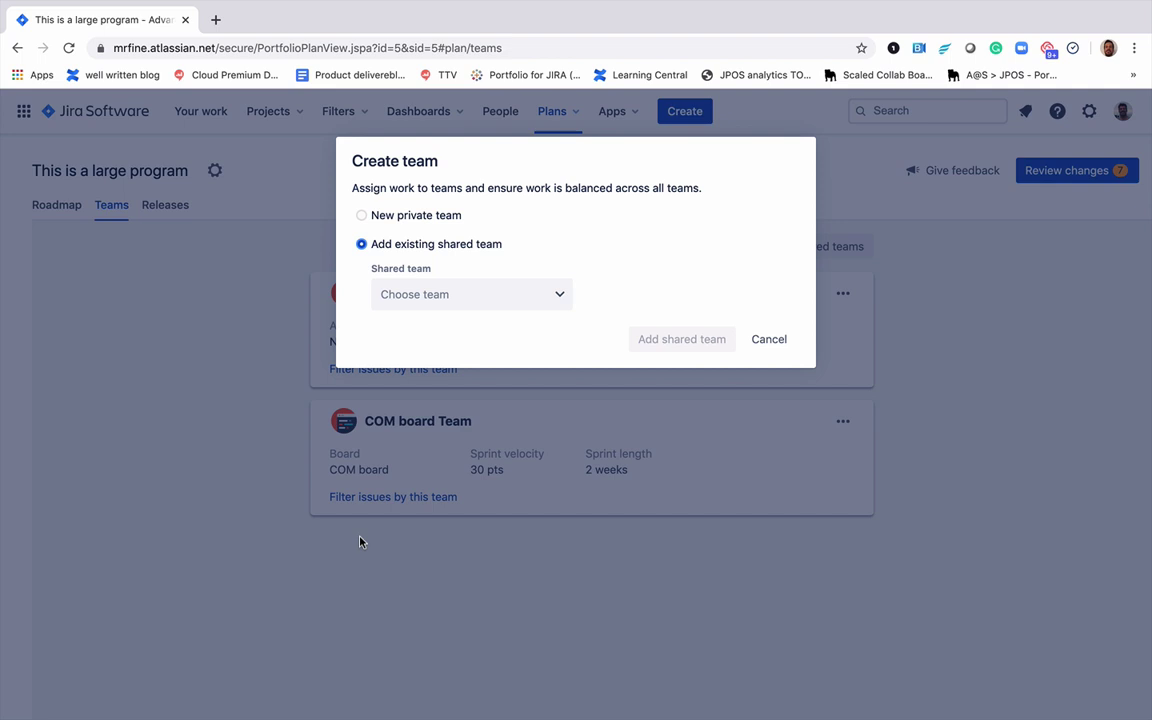
{"action": "left_click", "coordinate": [464, 296]}
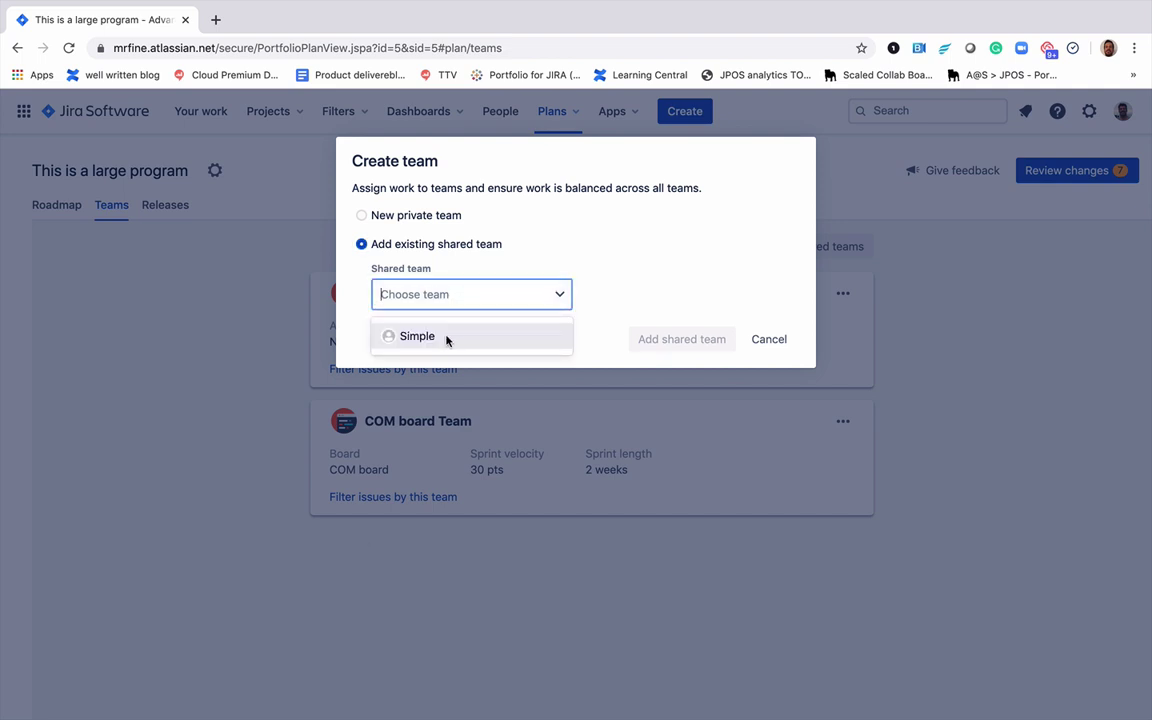
{"action": "left_click", "coordinate": [446, 338]}
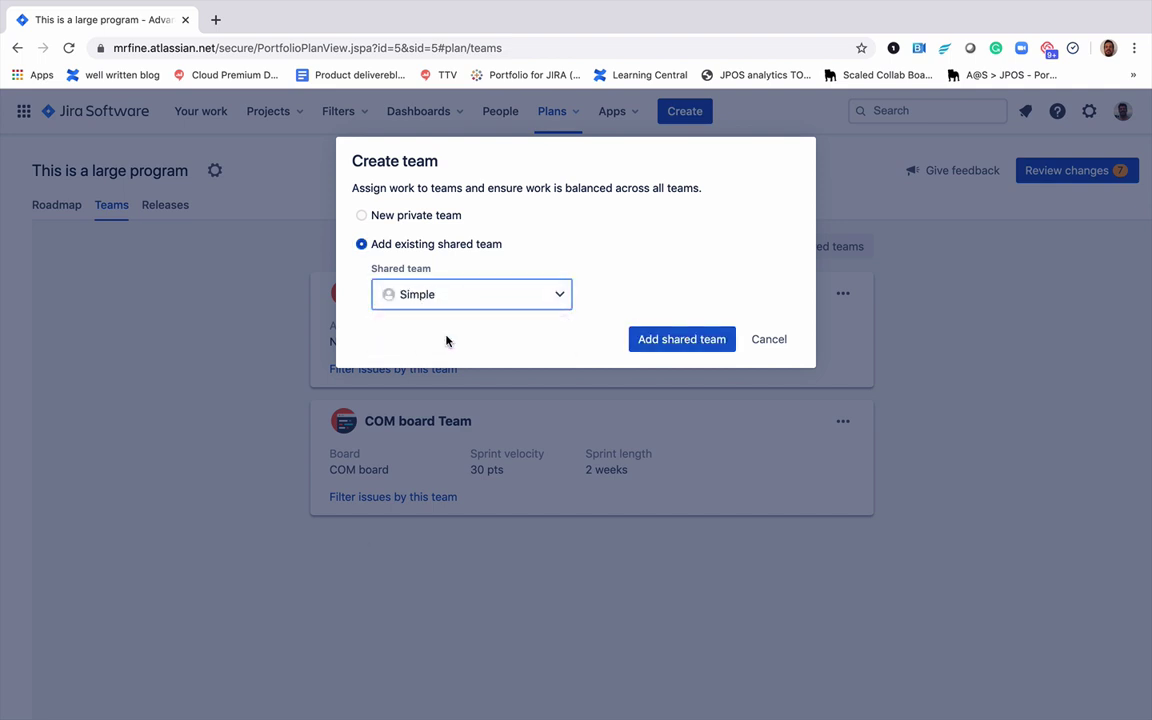
{"action": "left_click", "coordinate": [656, 340]}
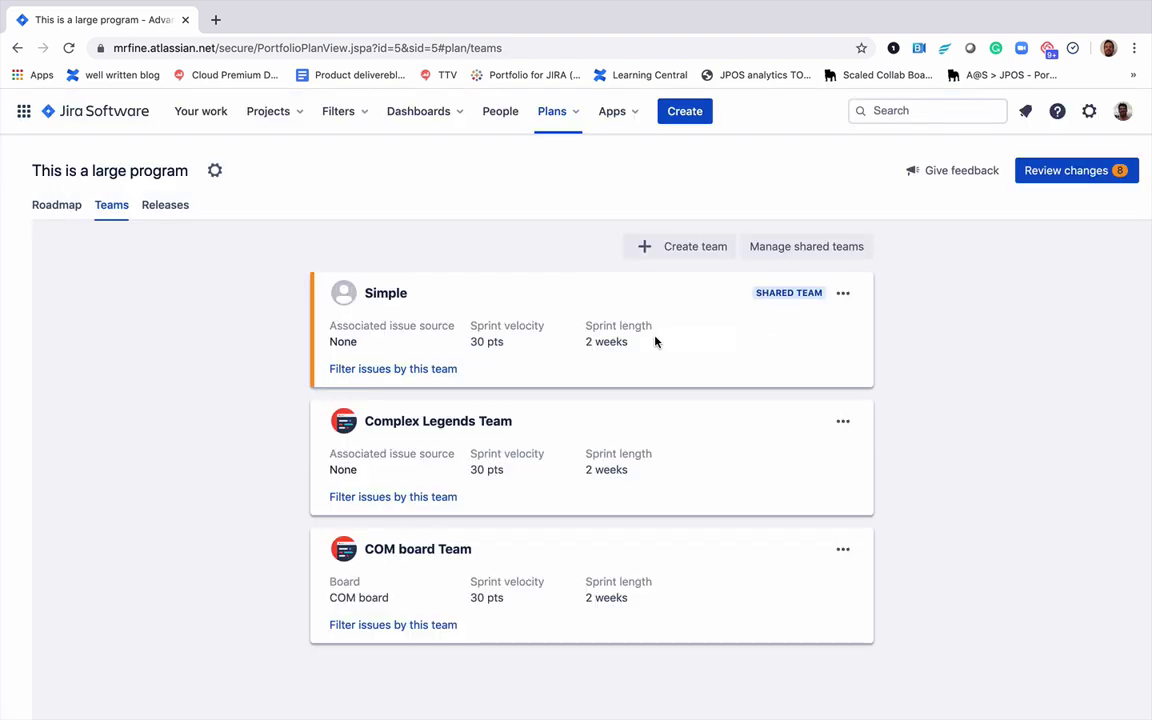
- Set the Simple team's associated issue source to the Simple project and save
{"action": "left_click", "coordinate": [843, 296]}
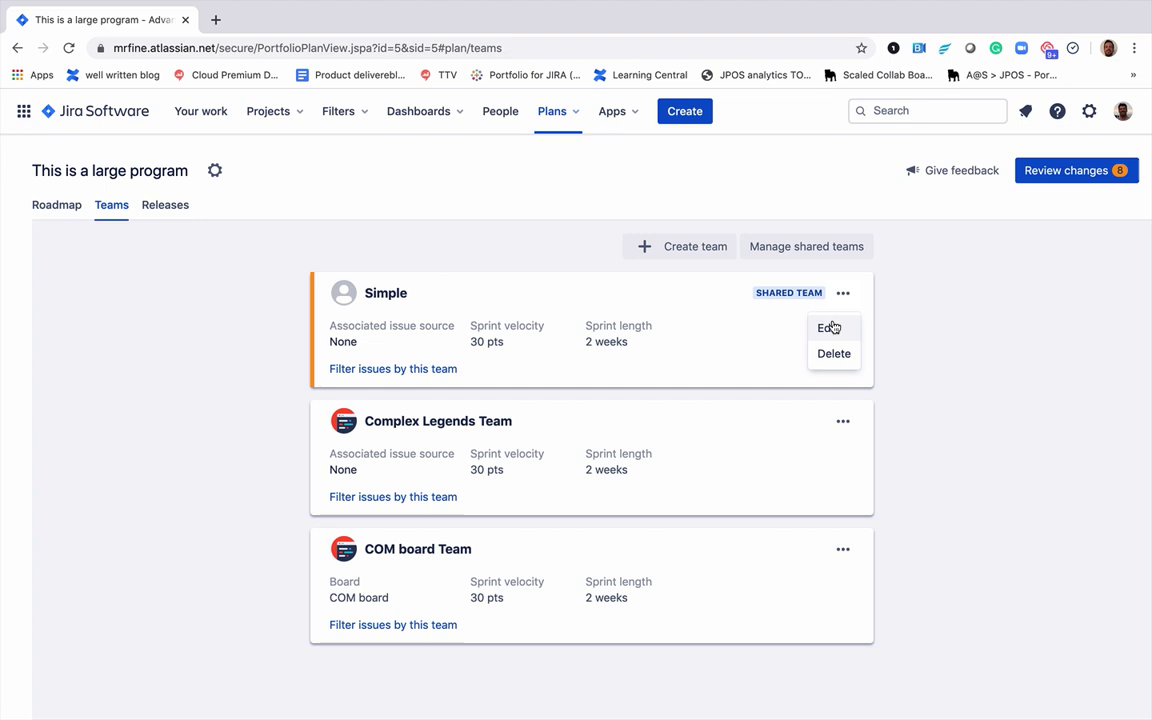
{"action": "left_click", "coordinate": [826, 327]}
{"action": "left_click", "coordinate": [437, 292]}
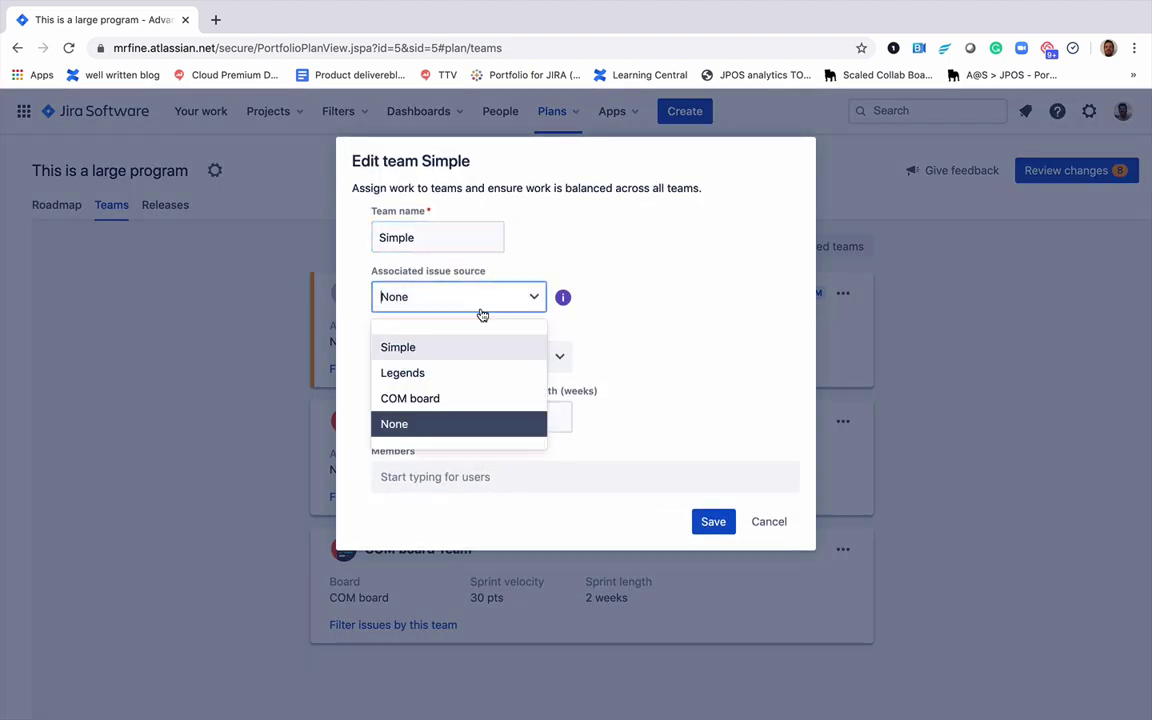
{"action": "left_click", "coordinate": [433, 350]}
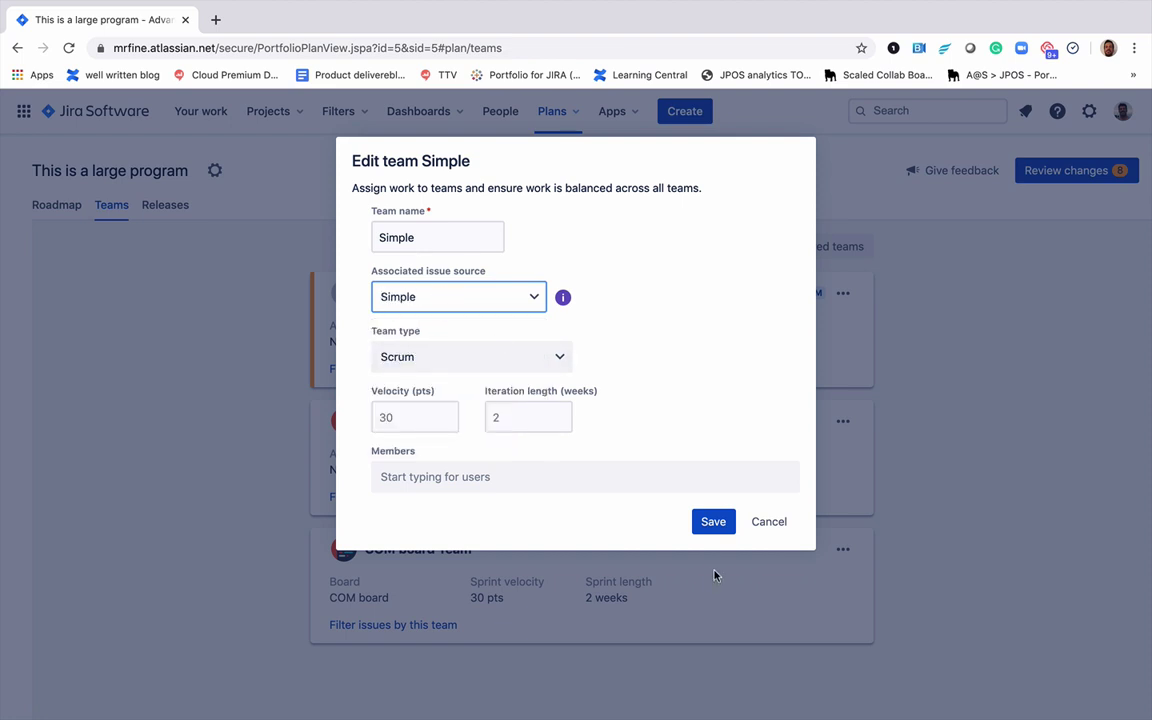
{"action": "left_click", "coordinate": [706, 528]}
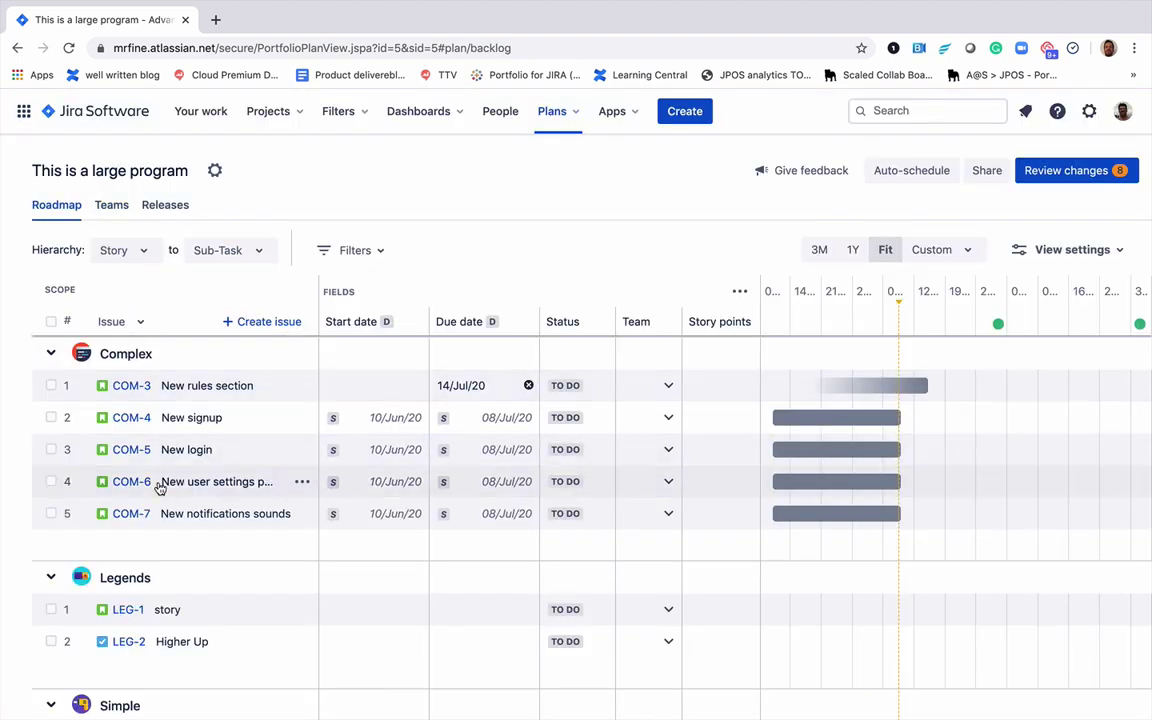
- Set the Team of stories SIM-3 and SIM-4 to Simple on the roadmap
{"action": "scroll", "coordinate": [160, 480], "scroll_direction": "down", "scroll_amount": 3}
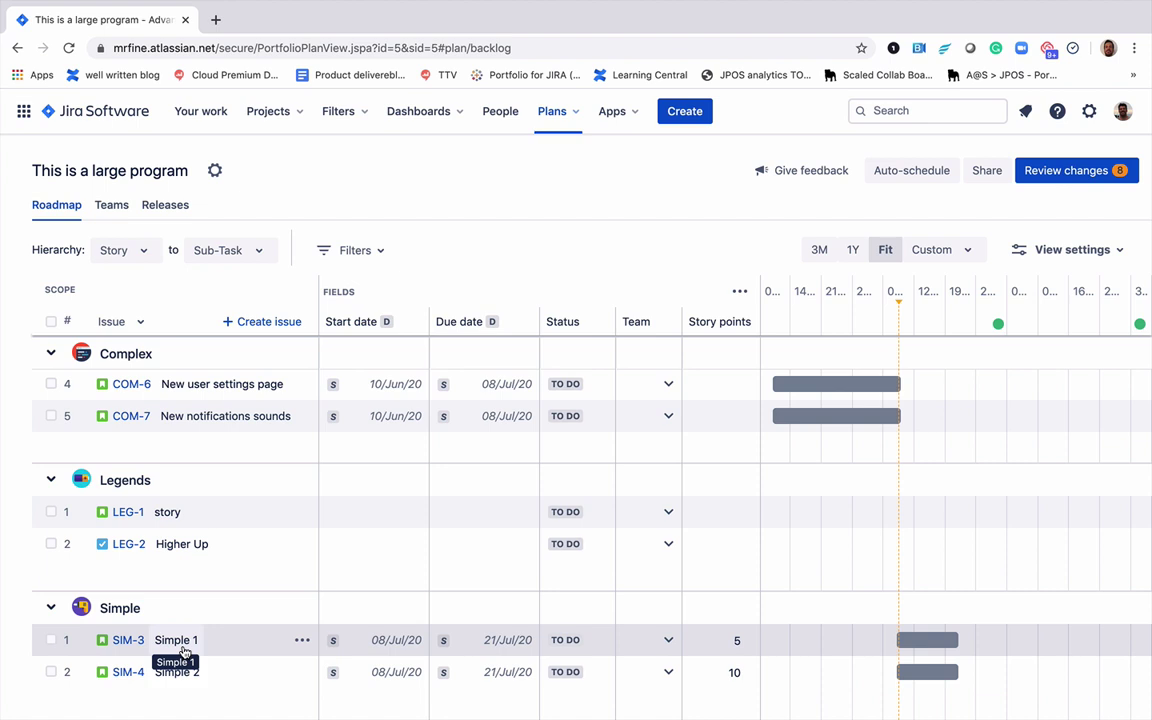
{"action": "left_click", "coordinate": [661, 640]}
{"action": "left_click", "coordinate": [667, 549]}
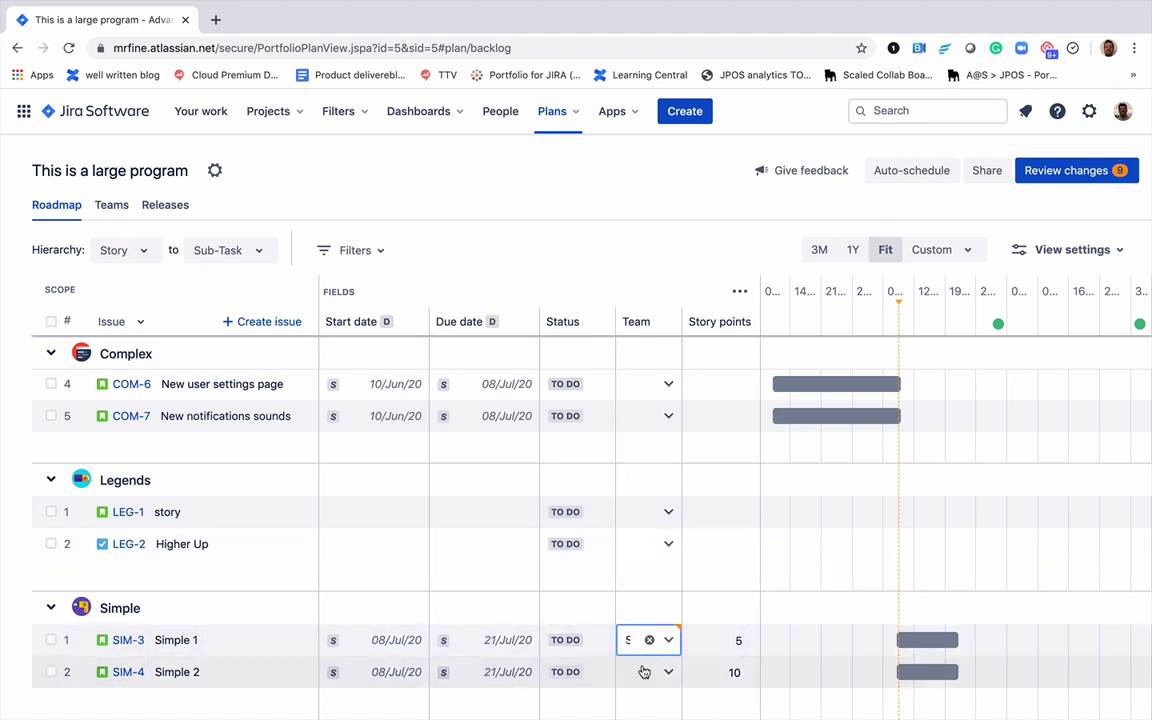
{"action": "left_click", "coordinate": [660, 672]}
{"action": "left_click", "coordinate": [661, 579]}
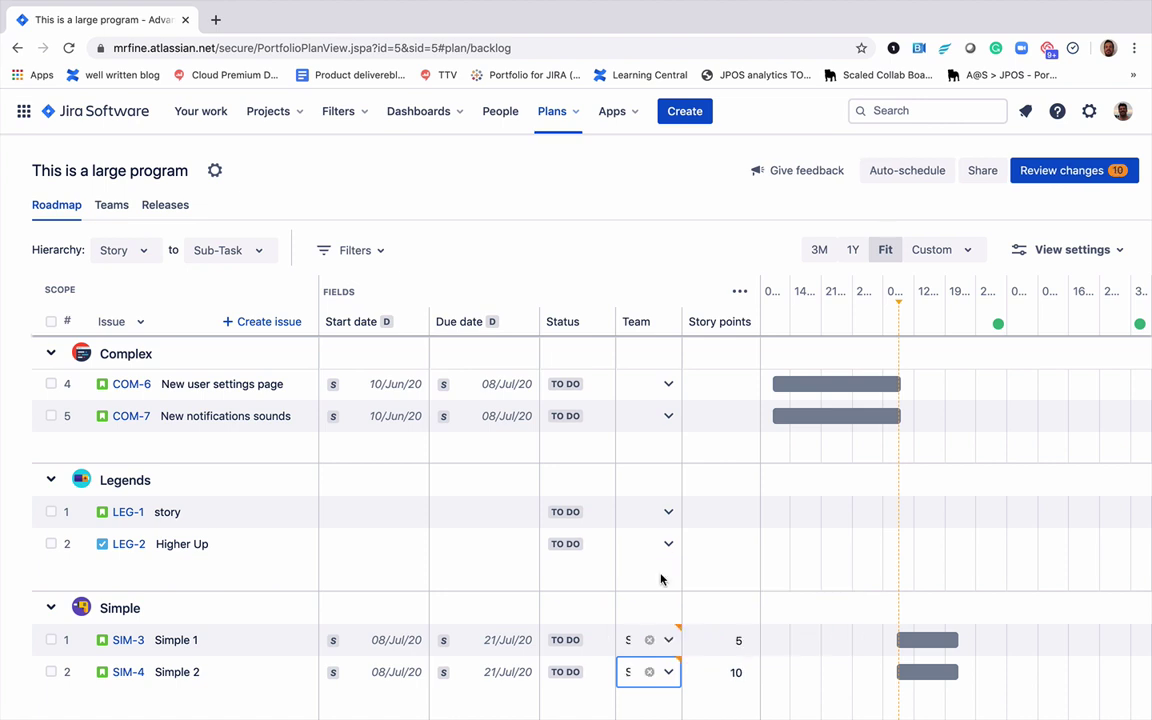
- Change the roadmap's view settings to group rows by Team
{"action": "left_click", "coordinate": [1065, 249]}
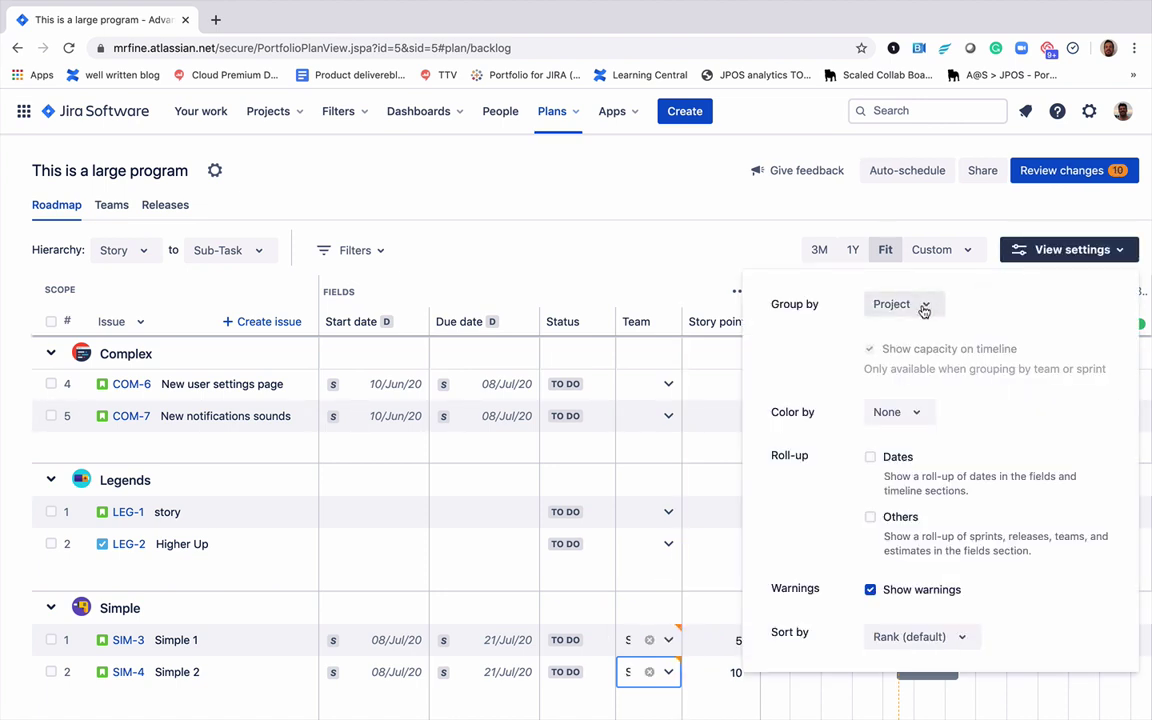
{"action": "left_click", "coordinate": [924, 308]}
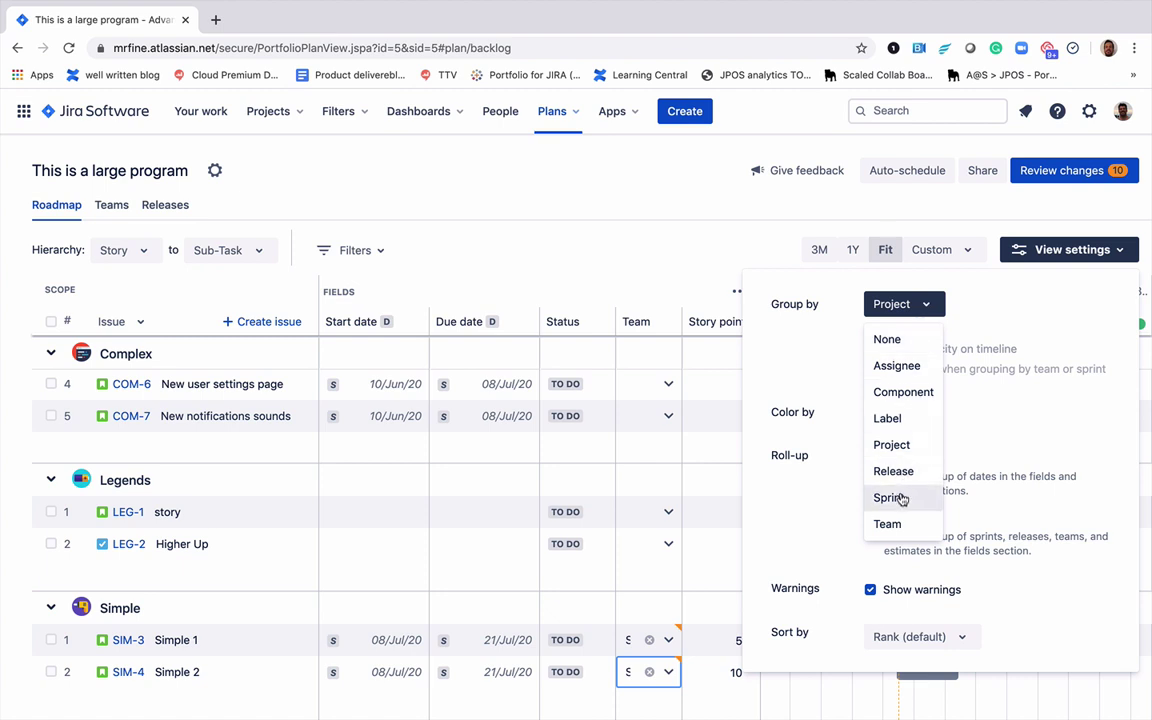
{"action": "left_click", "coordinate": [887, 523]}
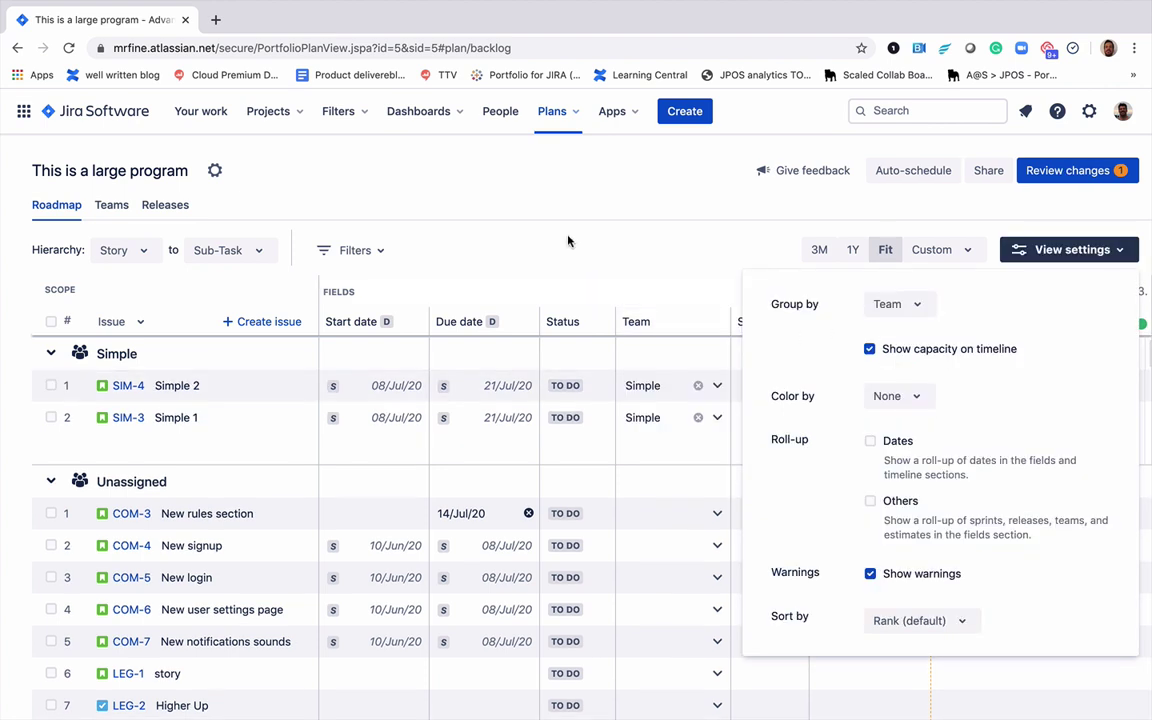
{"action": "left_click", "coordinate": [568, 241]}
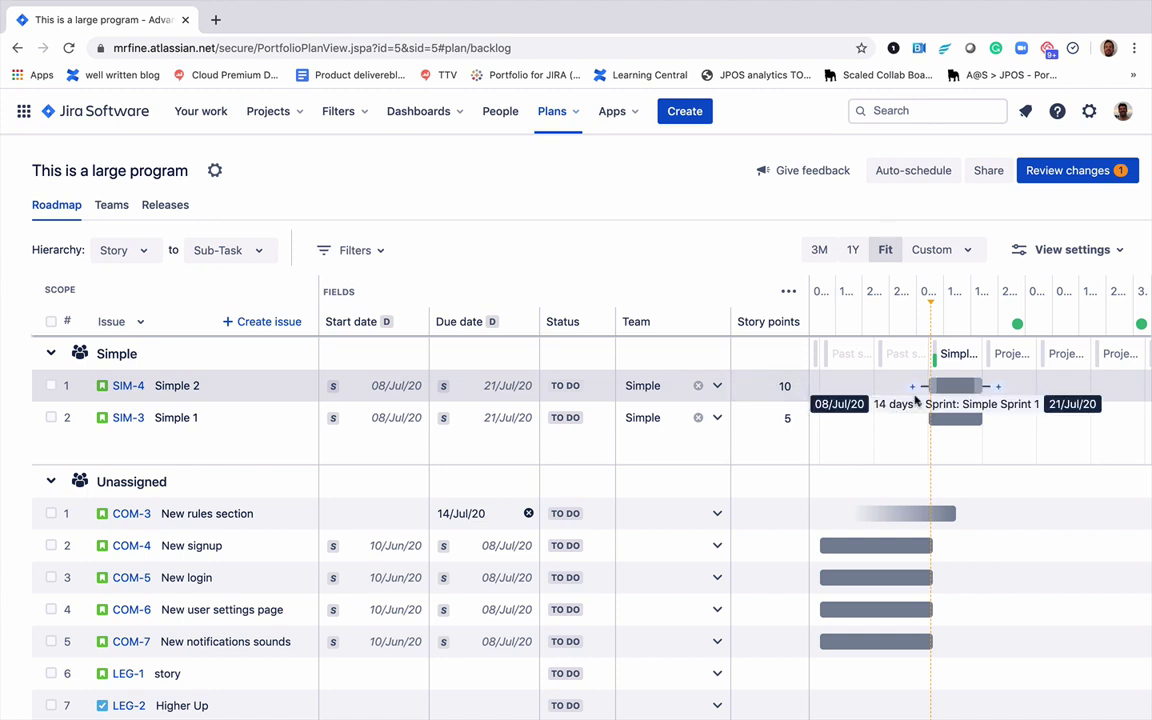
- View the Simple Sprint 1 details (0% done, 50% full), then close them
{"action": "left_click", "coordinate": [958, 357]}
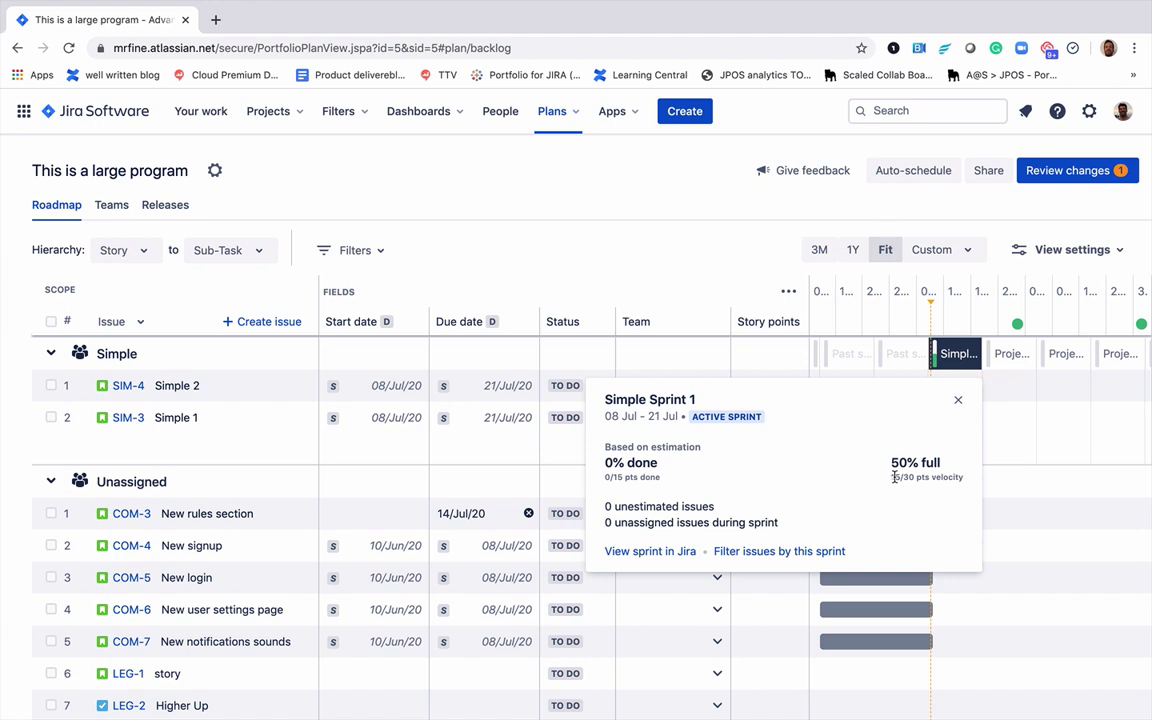
{"action": "left_click", "coordinate": [960, 350]}
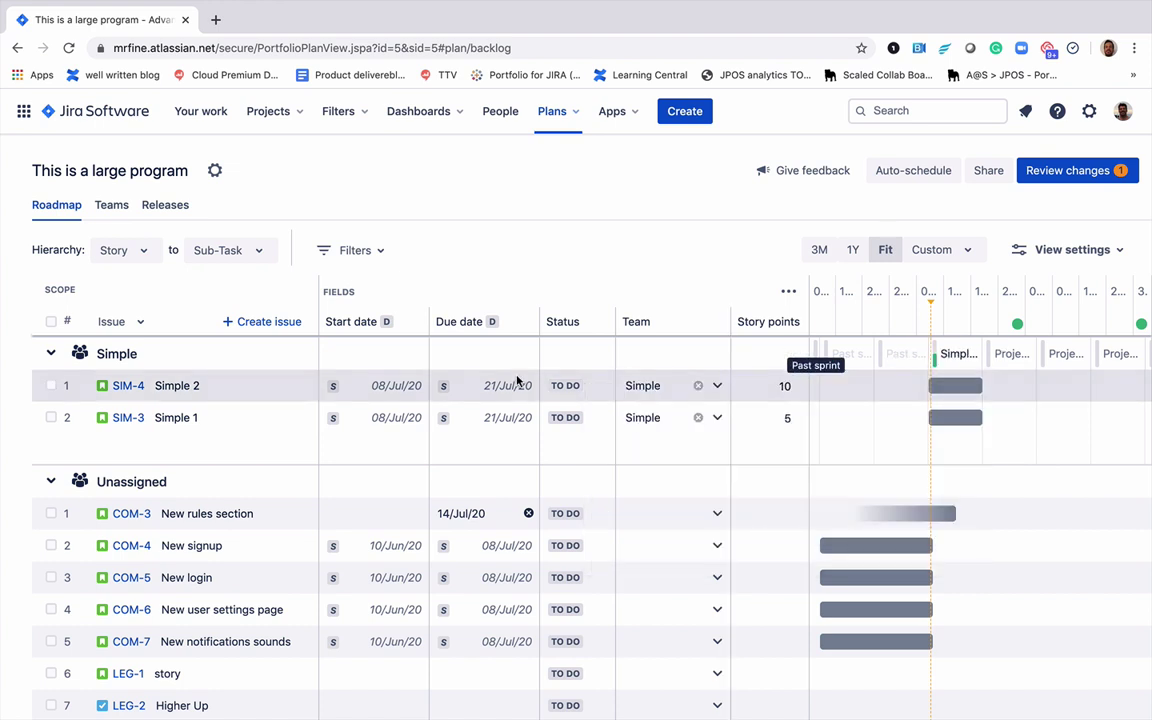
- Show epics at the top of the hierarchy and assign epic COM-8 'New sign-in' to Simple
{"action": "left_click", "coordinate": [140, 258]}
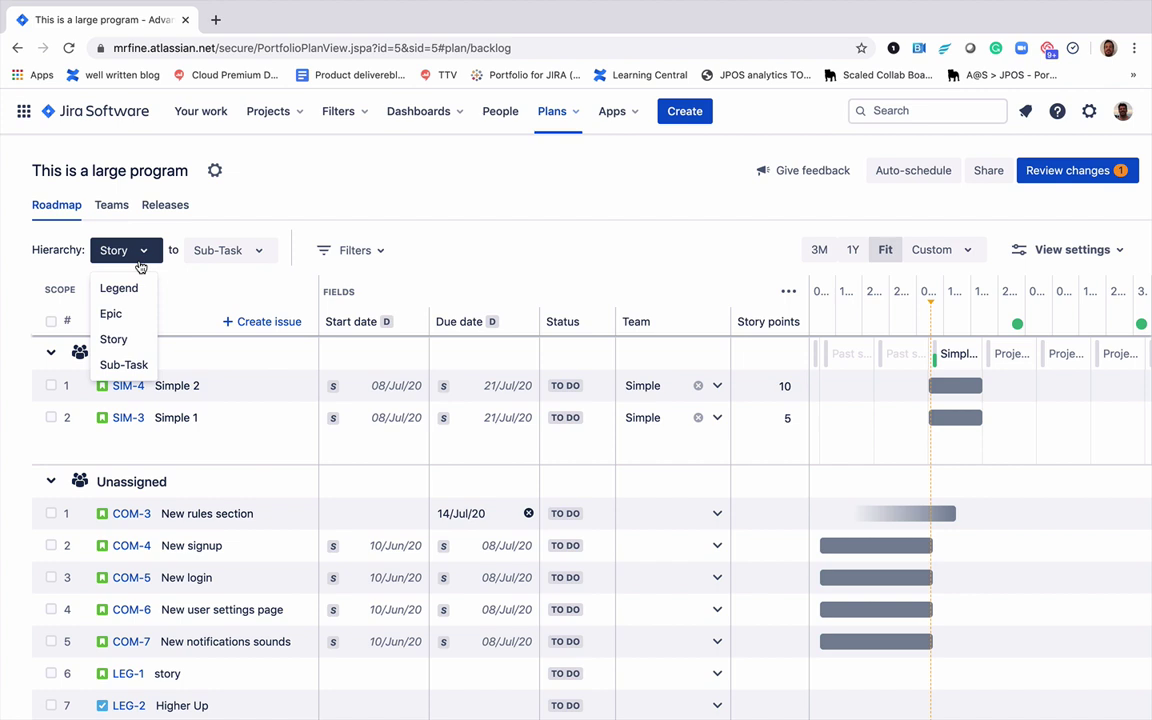
{"action": "left_click", "coordinate": [112, 314]}
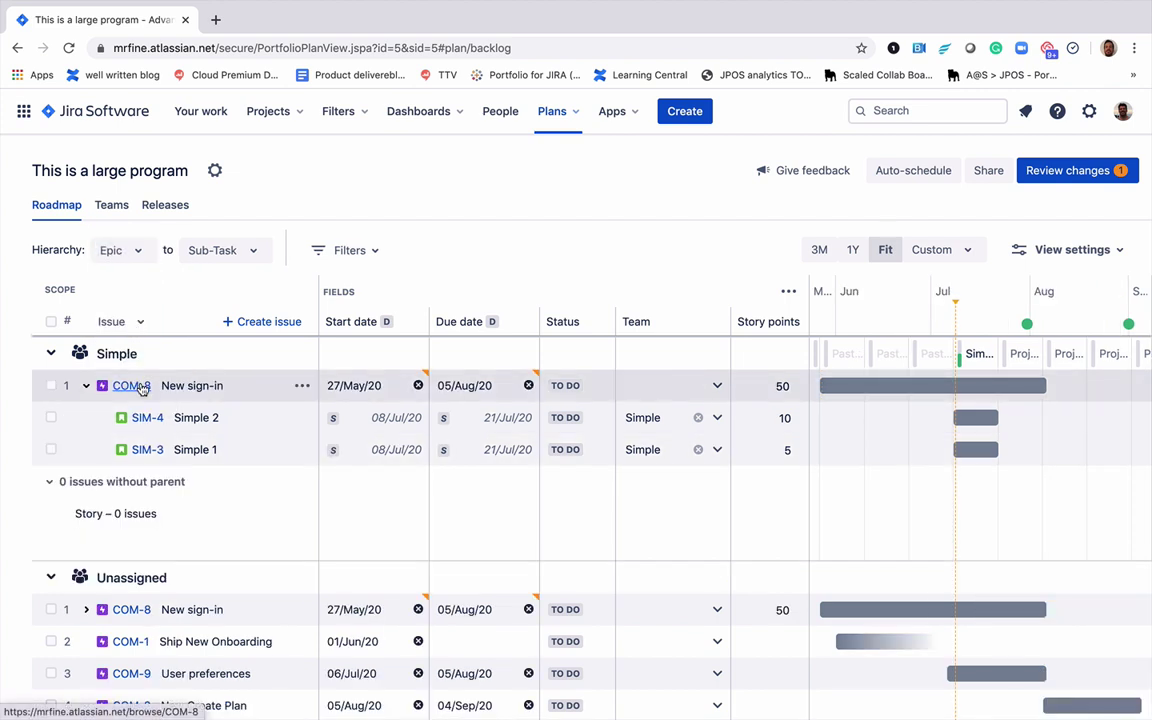
{"action": "left_click", "coordinate": [638, 387]}
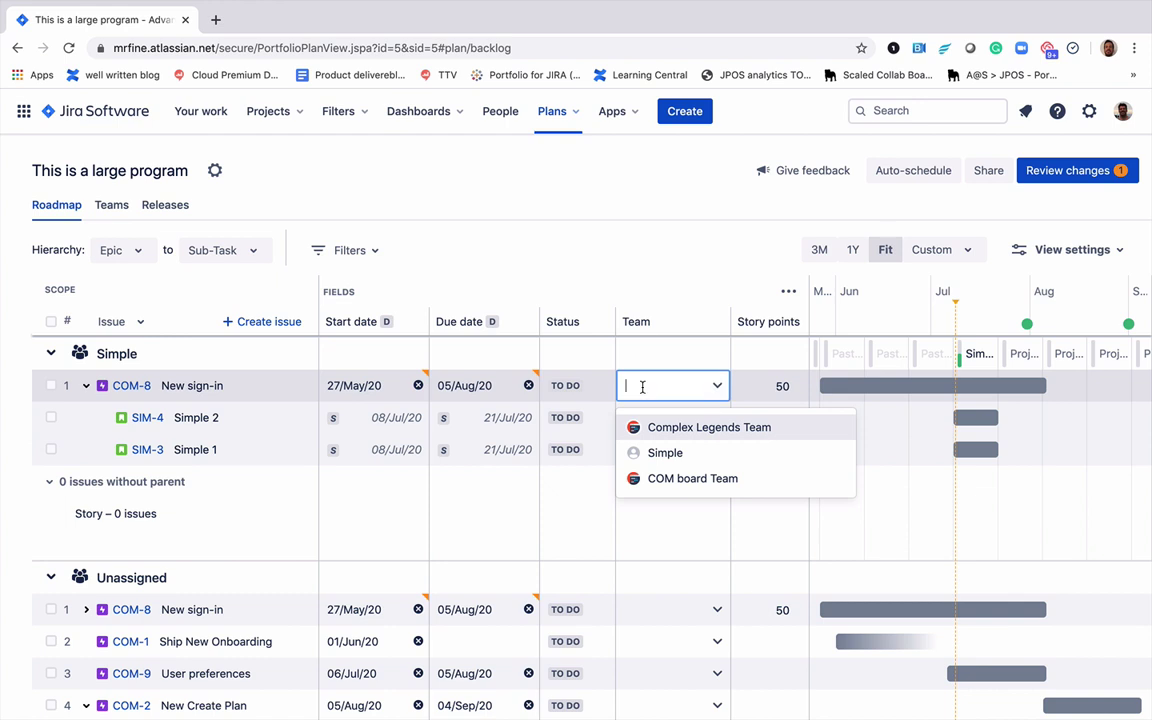
{"action": "left_click", "coordinate": [652, 453]}
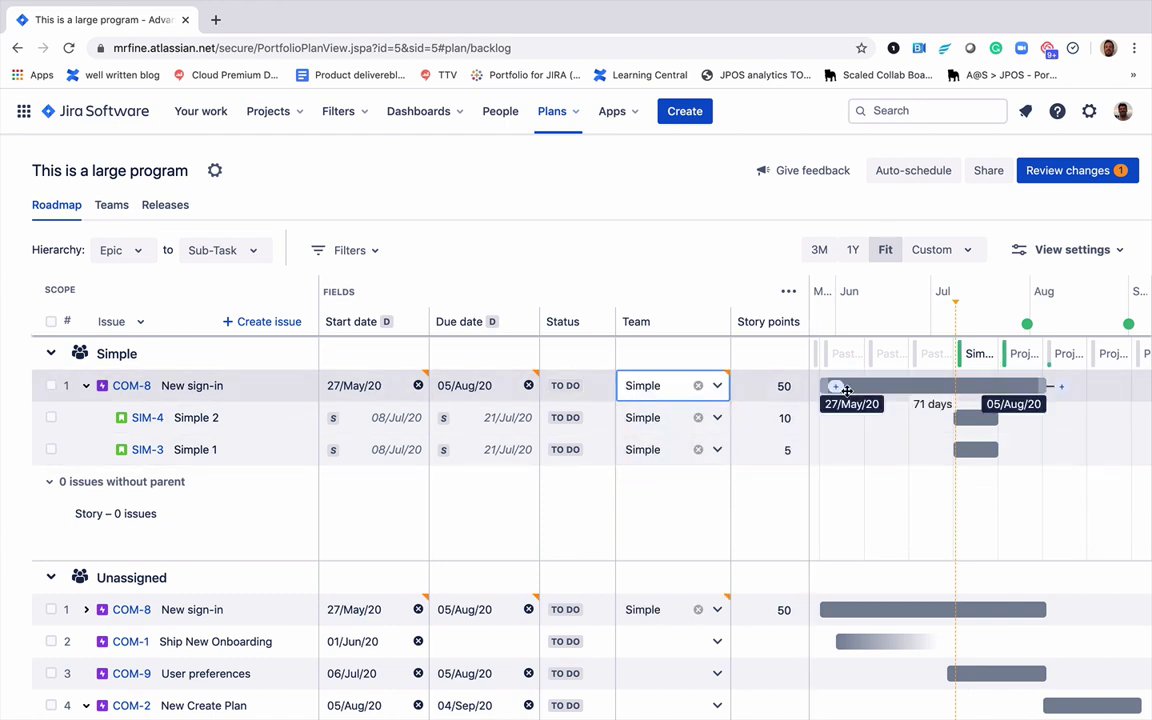
{"action": "left_click", "coordinate": [775, 387]}
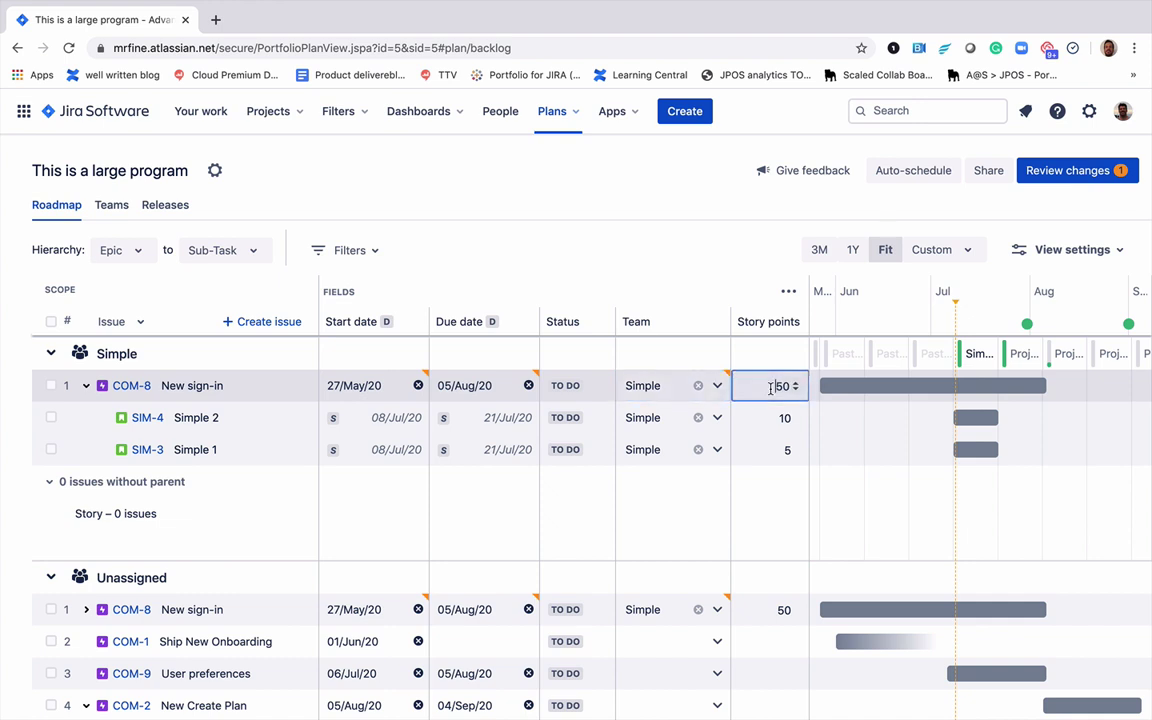
- Set COM-8 to 200 story points and stretch its roadmap bar to end 08/Sep/20
{"action": "double_click", "coordinate": [770, 389]}
{"action": "type", "text": "200"}
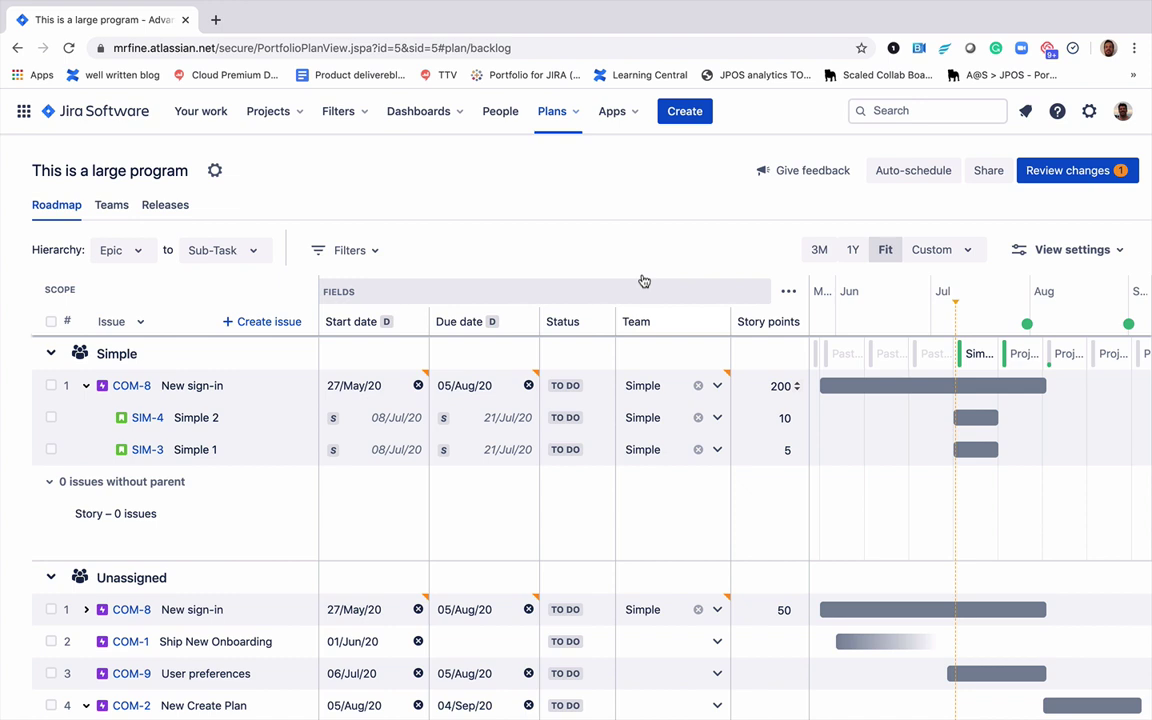
{"action": "left_click", "coordinate": [640, 262]}
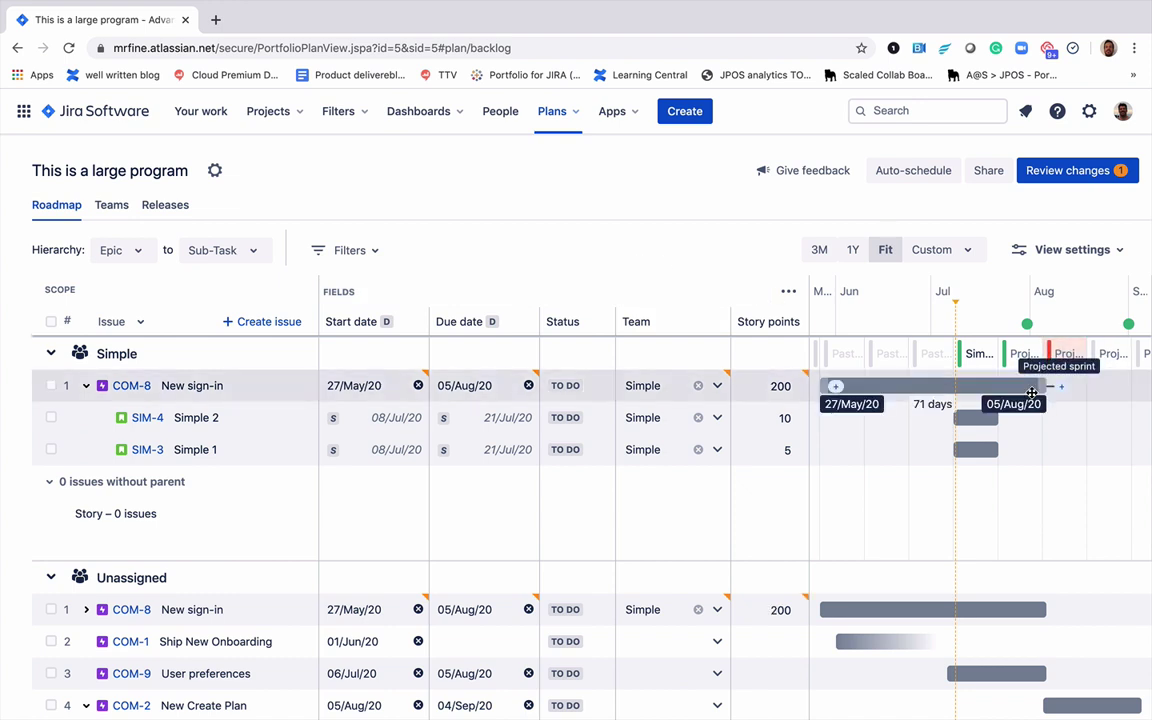
{"action": "left_click_drag", "start_coordinate": [1046, 386], "coordinate": [1127, 390]}
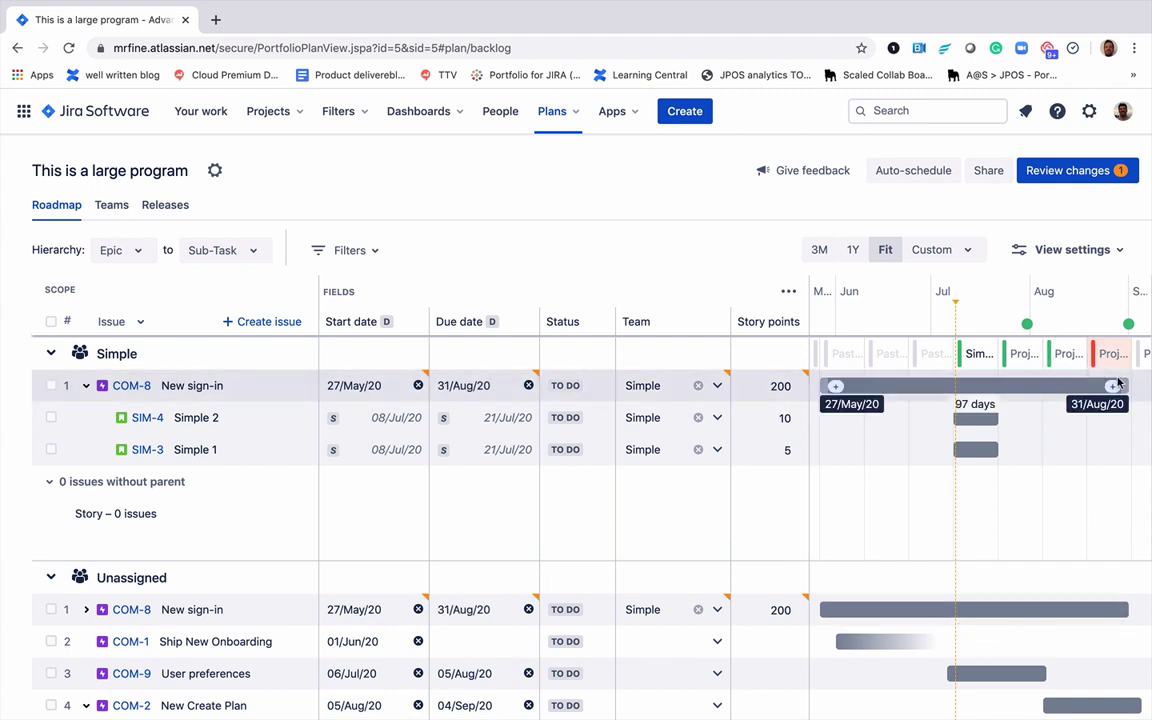
{"action": "left_click_drag", "start_coordinate": [1123, 385], "coordinate": [1150, 386]}
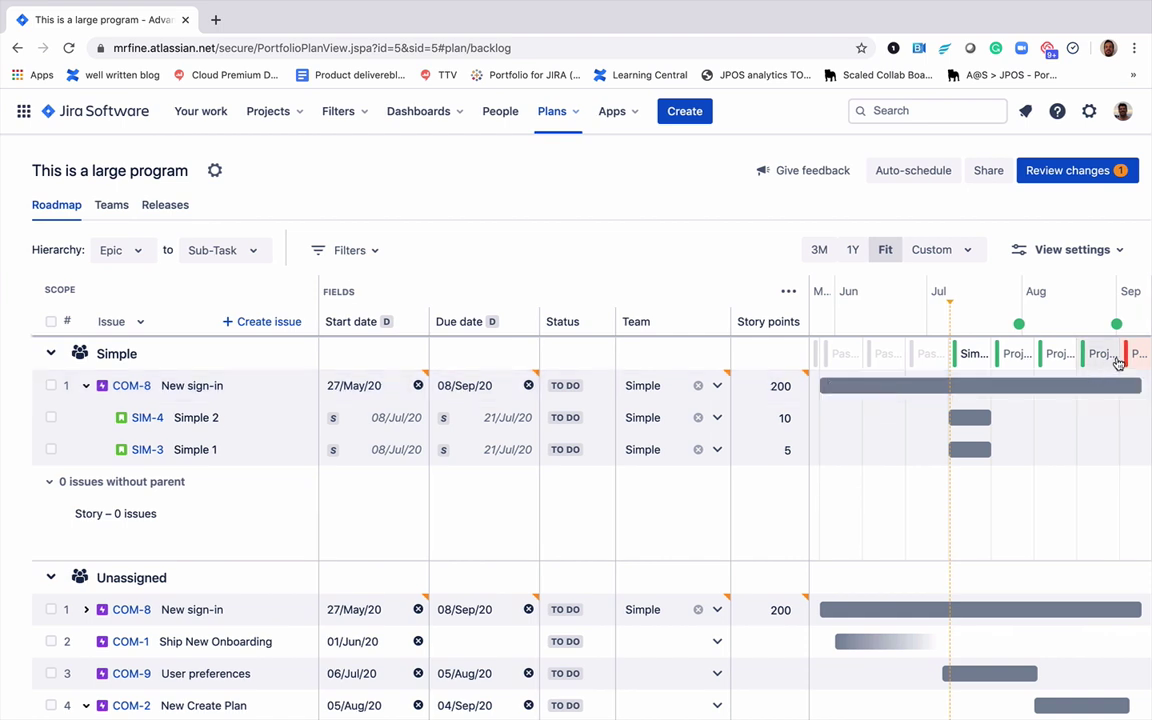
- Change COM-8's story point estimate back to 50
{"action": "left_click", "coordinate": [749, 385]}
{"action": "double_click", "coordinate": [749, 385]}
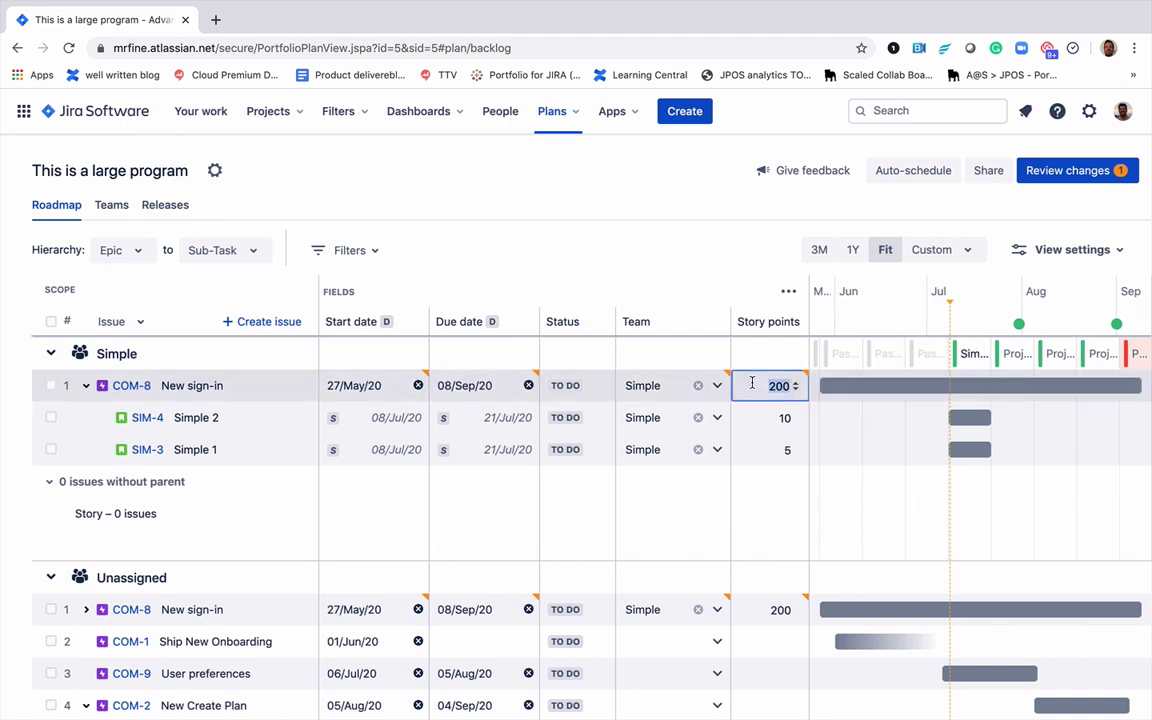
{"action": "type", "text": "50"}
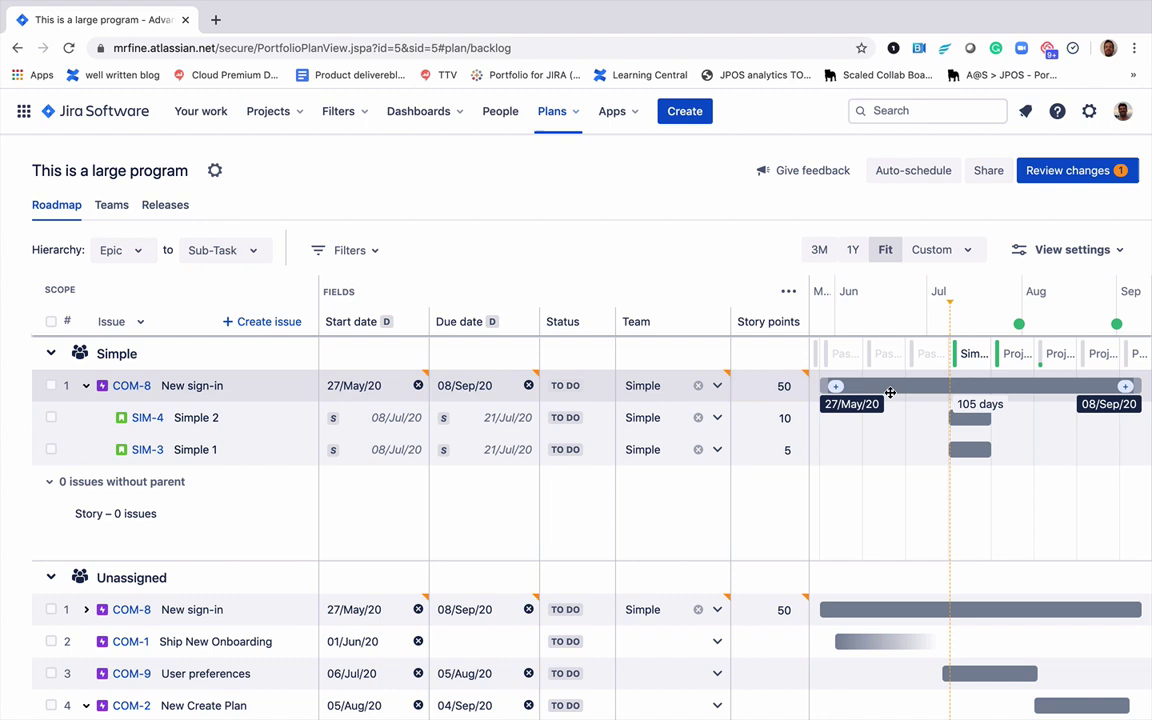
{"action": "key", "text": "Return"}
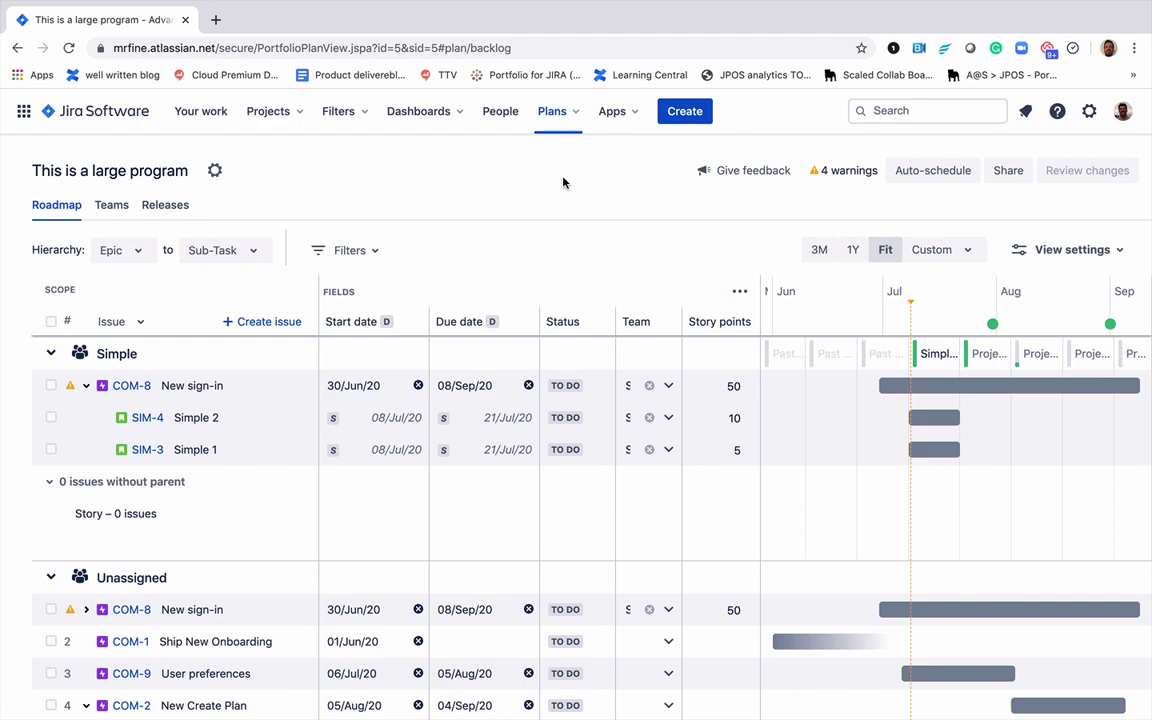
- Go through Issues > Screen schemes to configure the COM: Scrum Default Issue Screen
{"action": "left_click", "coordinate": [1089, 112]}
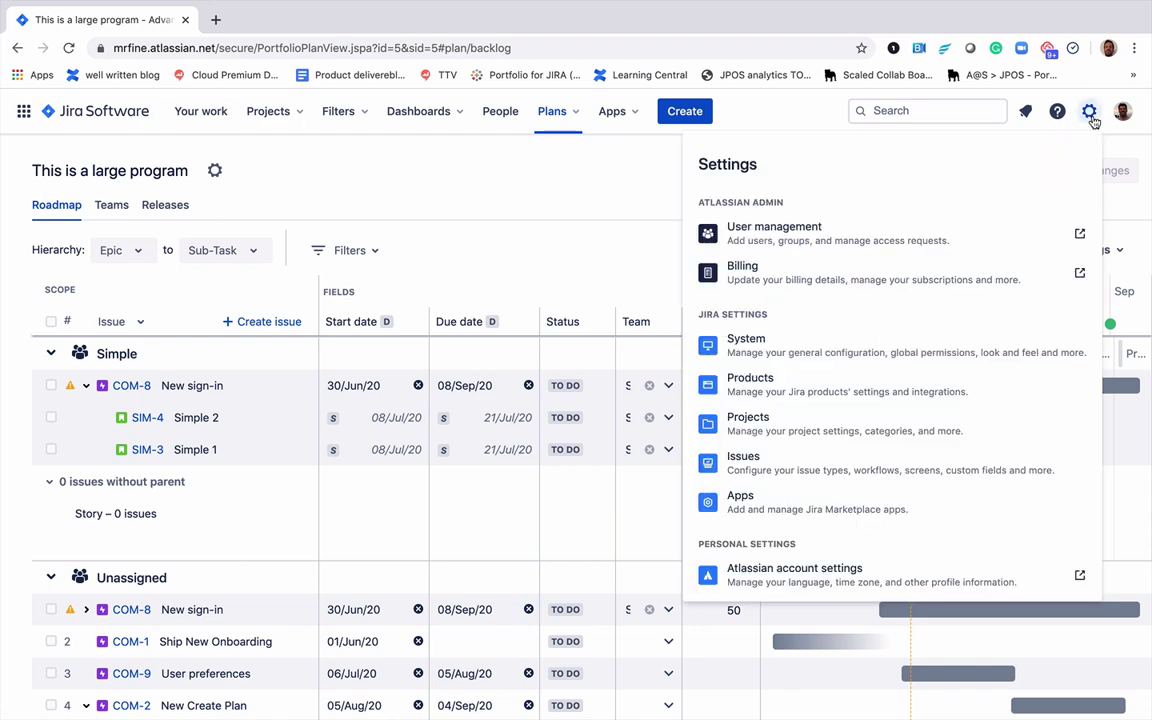
{"action": "left_click", "coordinate": [771, 466]}
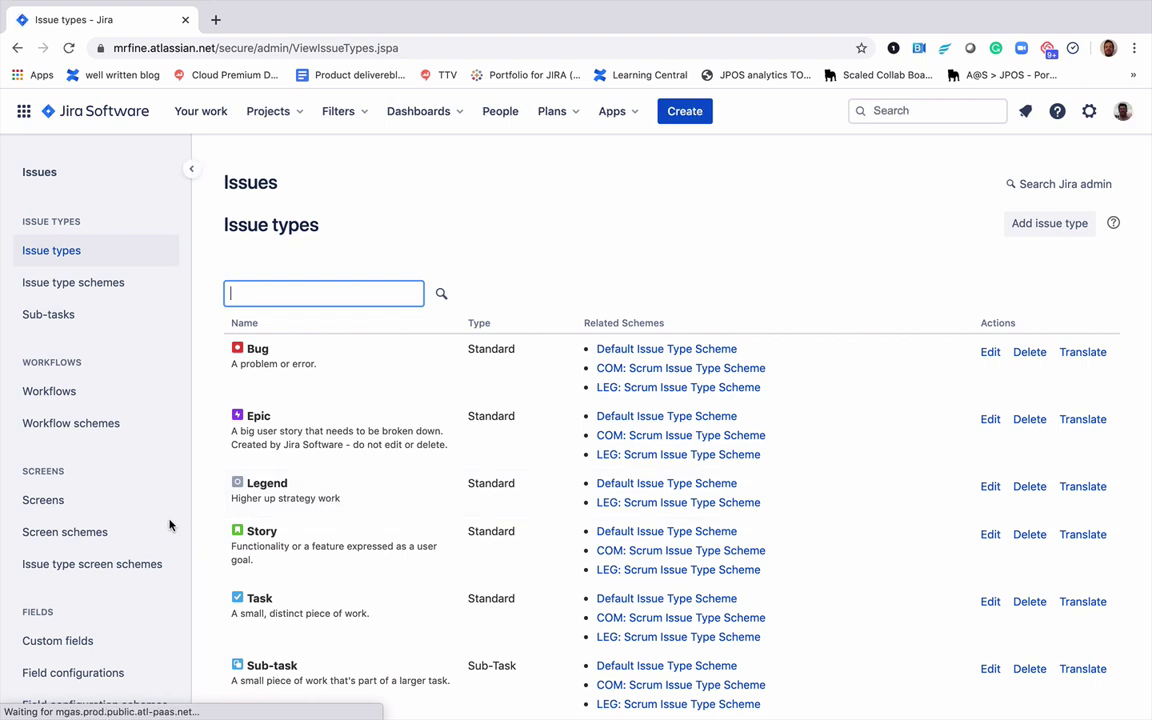
{"action": "left_click", "coordinate": [119, 536]}
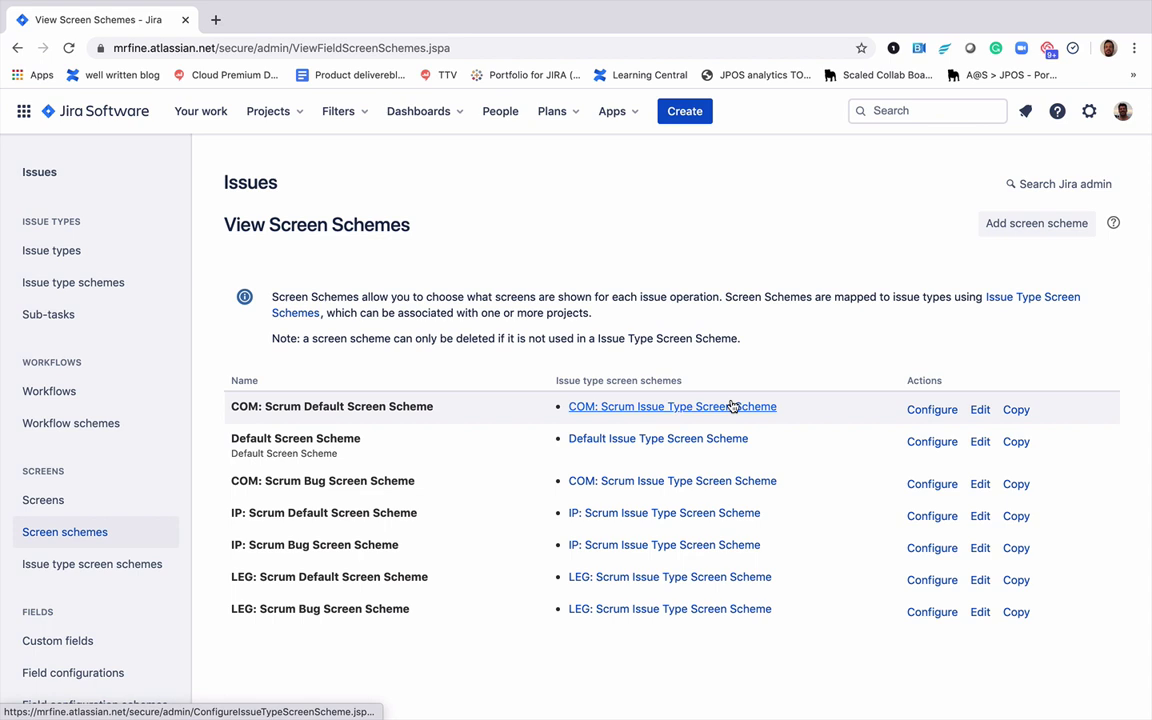
{"action": "left_click", "coordinate": [934, 413]}
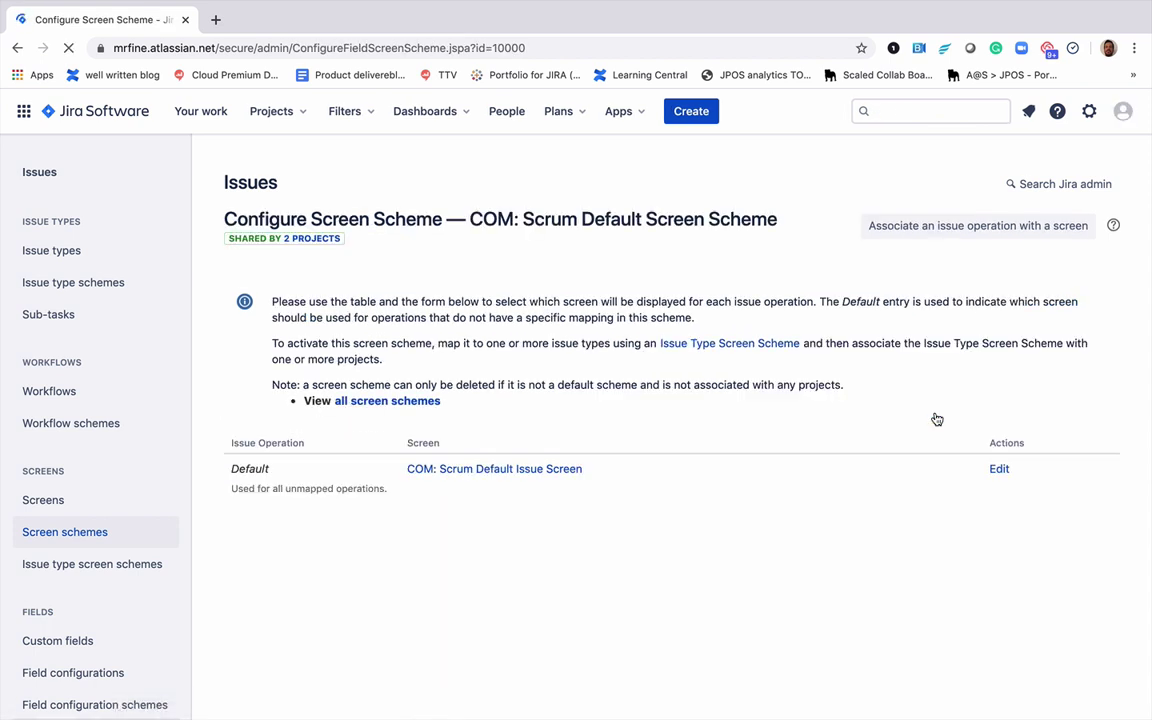
{"action": "left_click", "coordinate": [533, 470]}
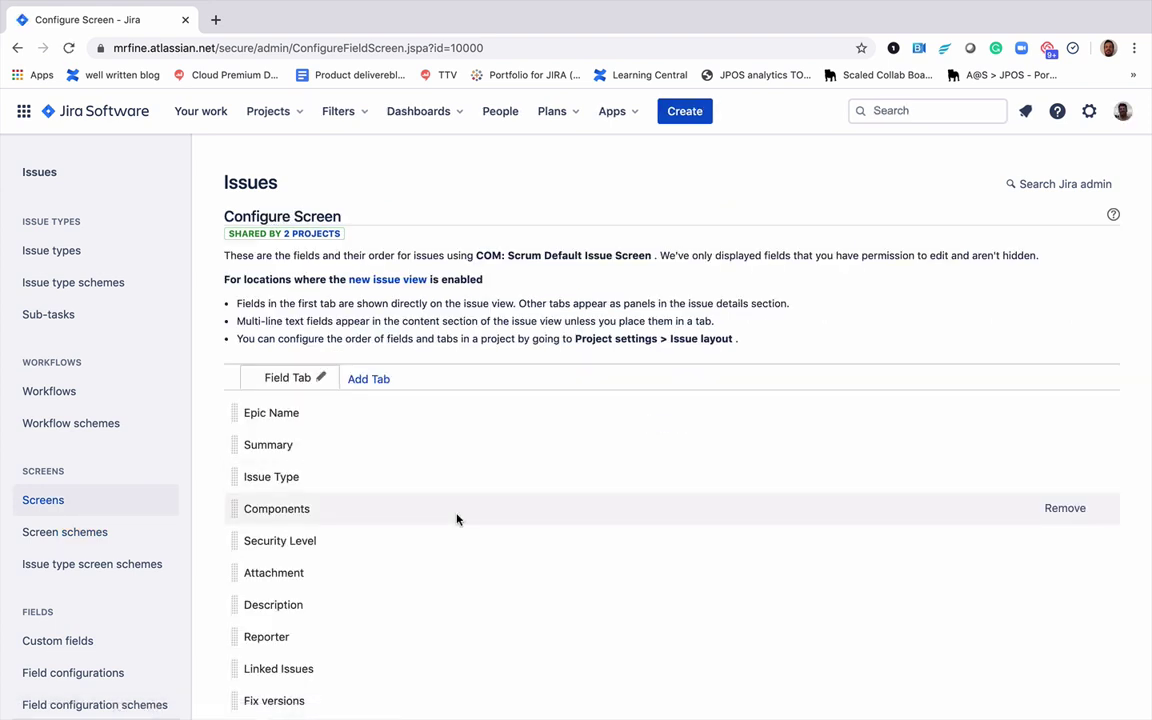
- Add the Team field to the screen and move it directly below Issue Type
{"action": "scroll", "coordinate": [457, 519], "scroll_direction": "down", "scroll_amount": 5}
{"action": "left_click", "coordinate": [320, 672]}
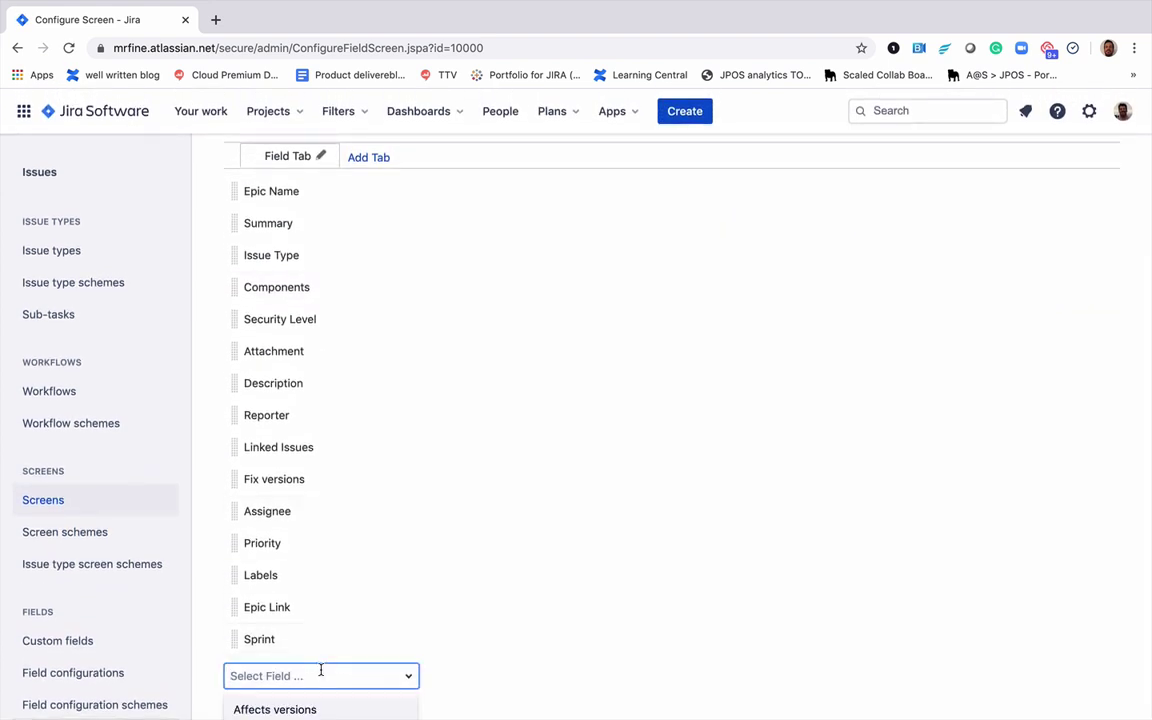
{"action": "type", "text": "team"}
{"action": "left_click", "coordinate": [300, 706]}
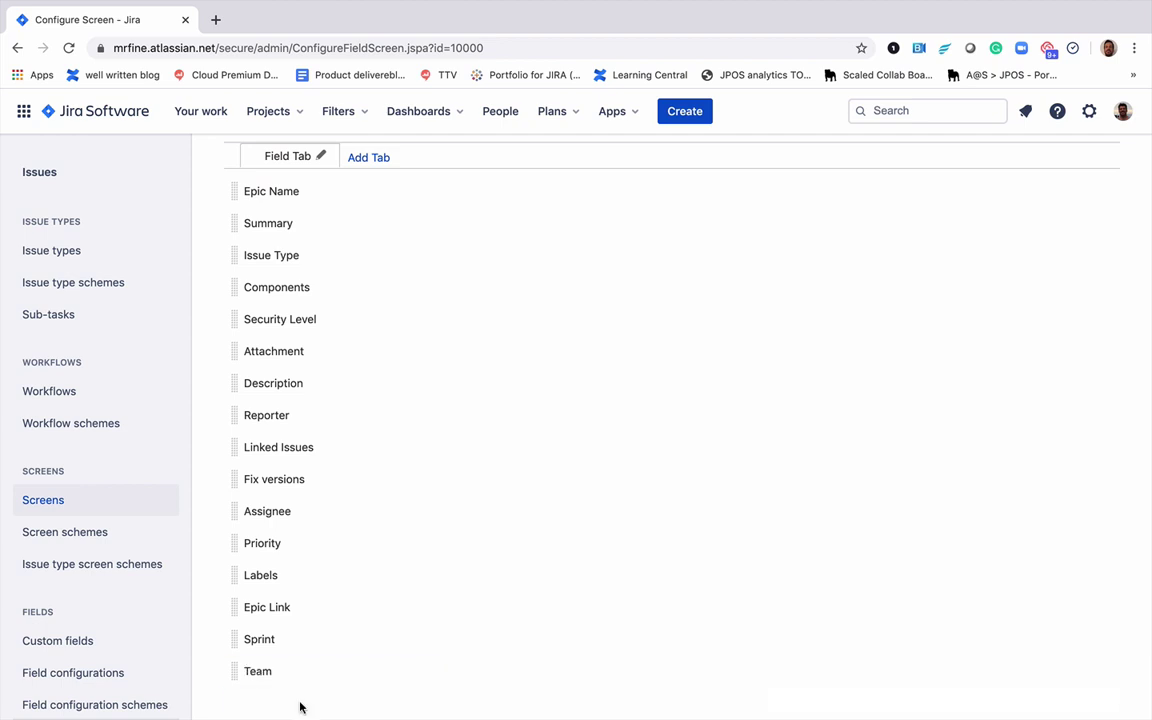
{"action": "left_click_drag", "start_coordinate": [231, 668], "coordinate": [233, 273]}
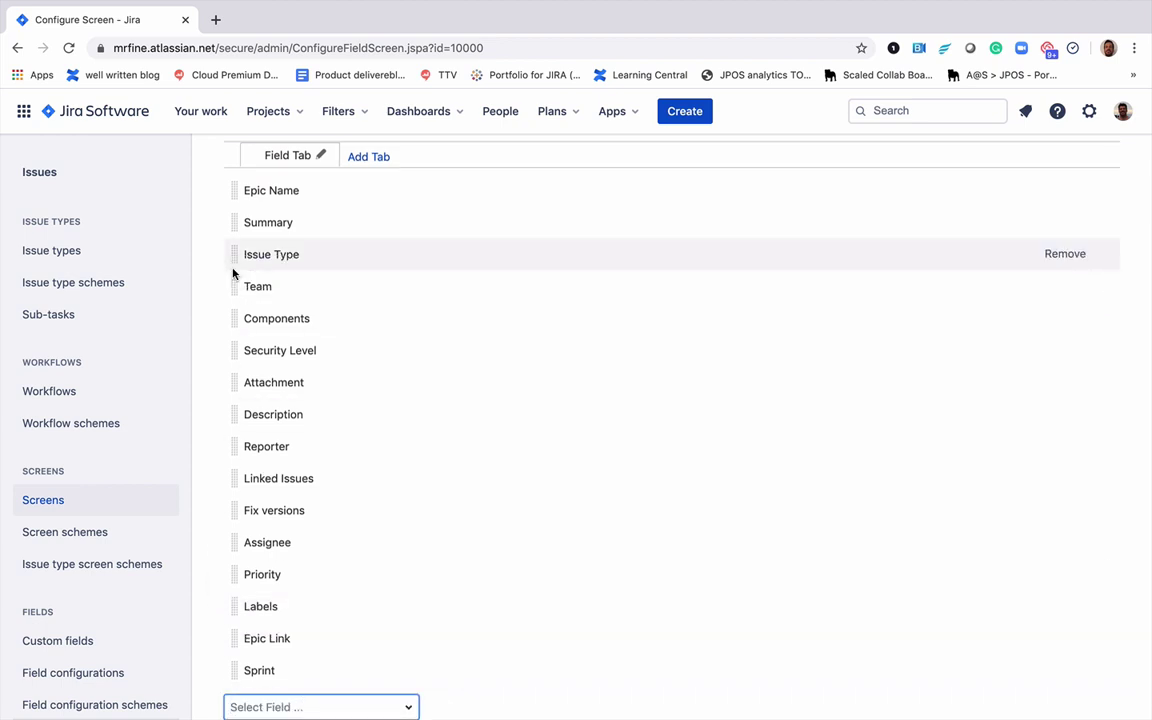
{"action": "scroll", "coordinate": [368, 303], "scroll_direction": "up", "scroll_amount": 4}
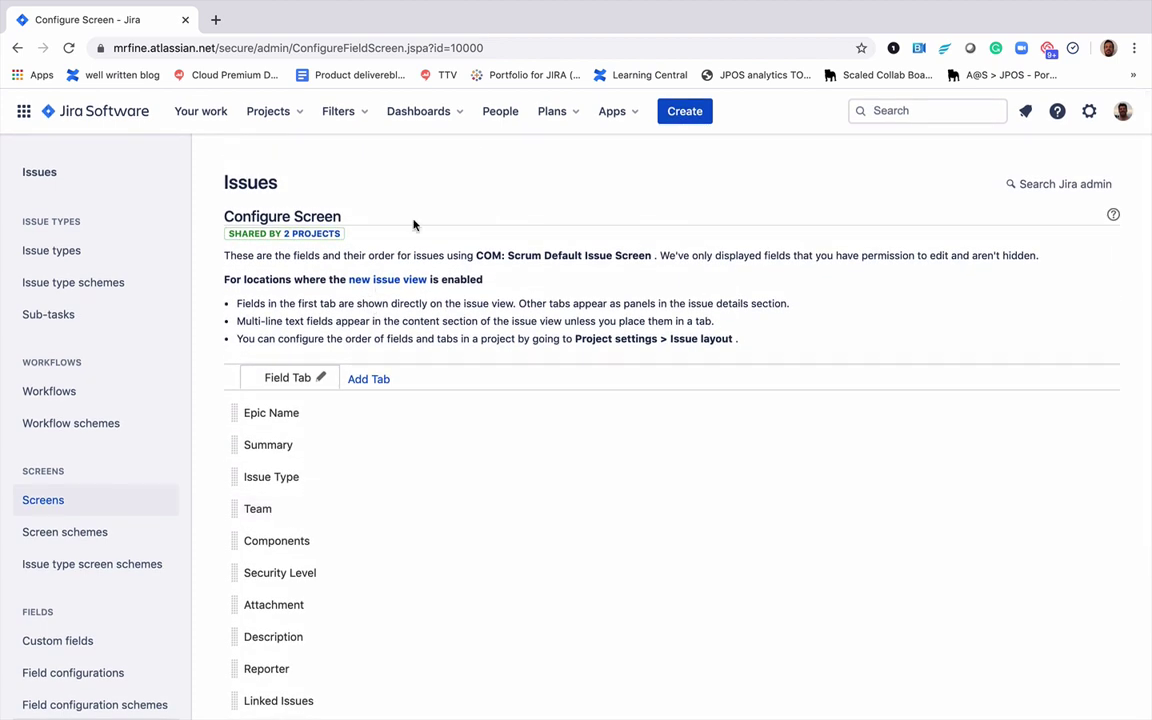
- Open issue SIM-3 (Simple 1) from Your work and confirm its Team field reads Simple
{"action": "left_click", "coordinate": [207, 119]}
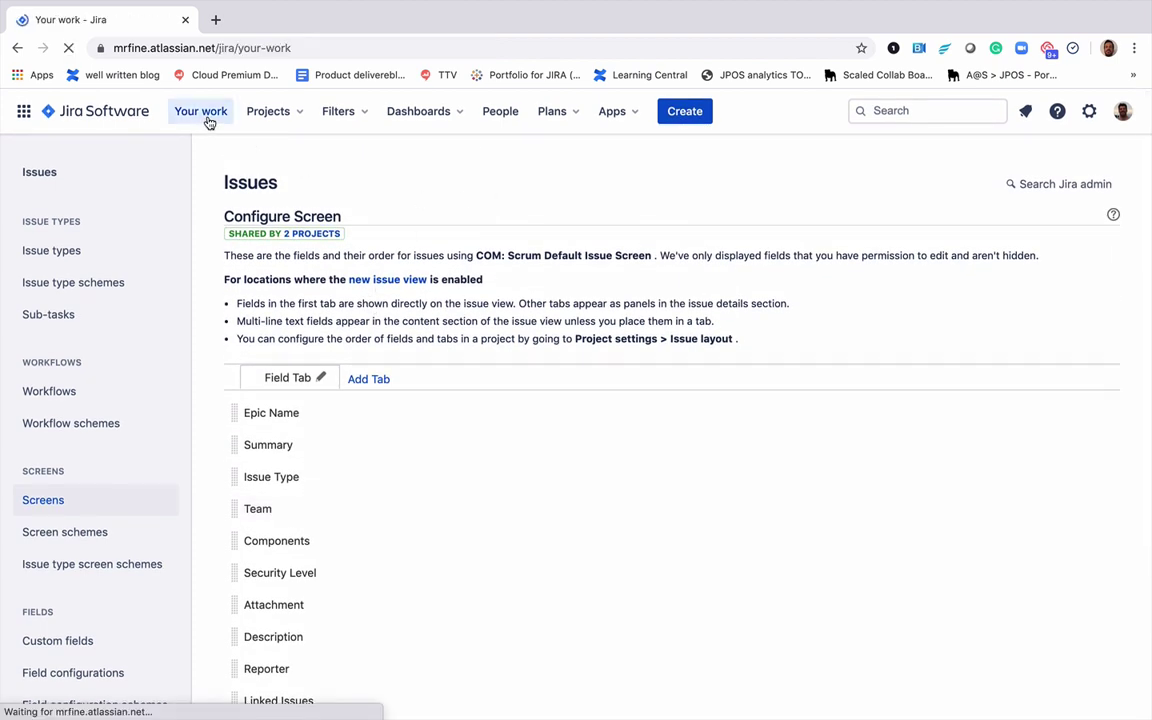
{"action": "left_click", "coordinate": [88, 493]}
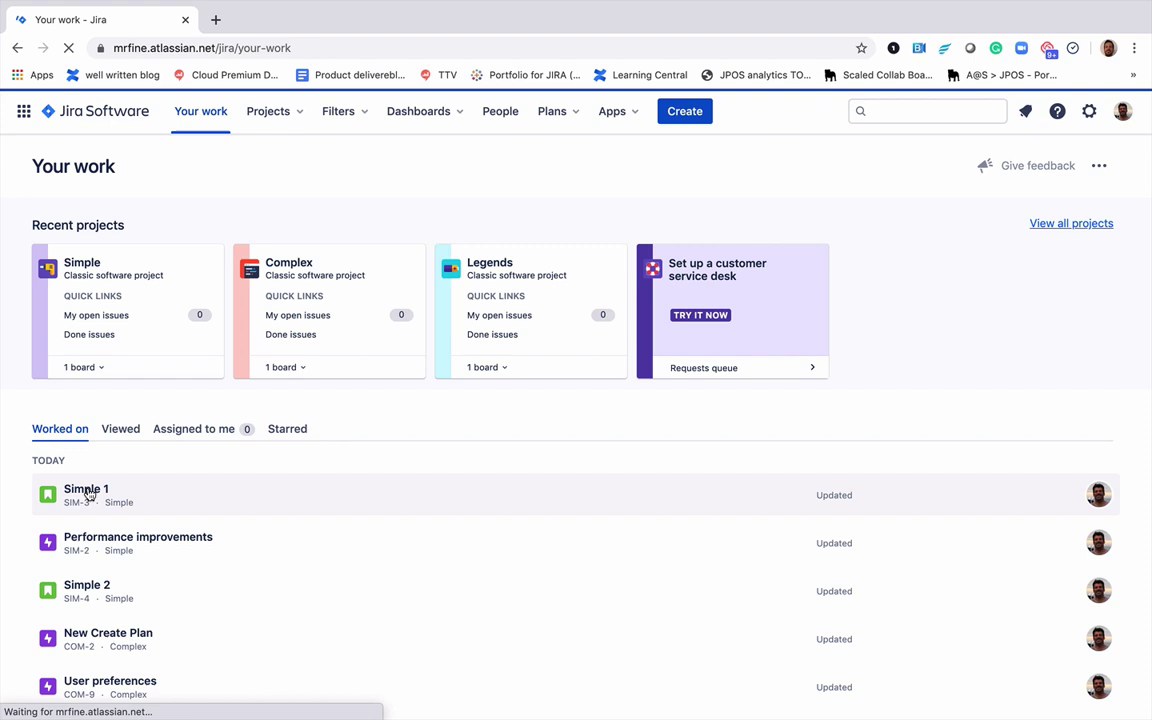
{"action": "left_click", "coordinate": [88, 493]}
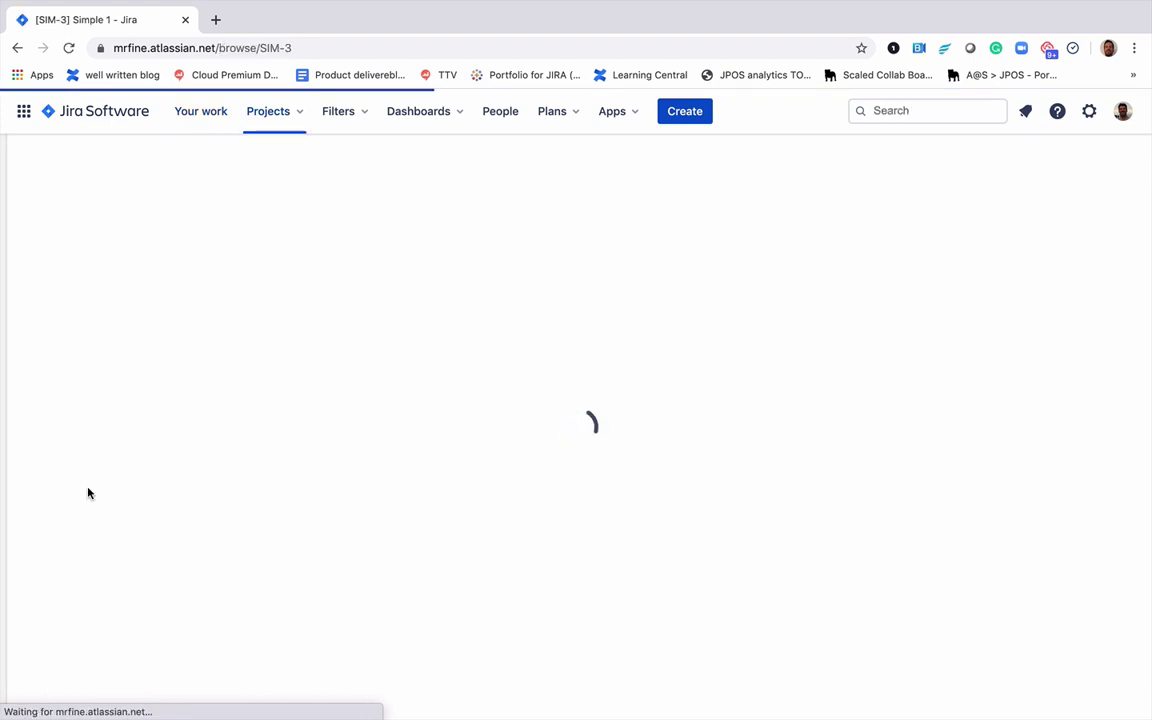
{"action": "scroll", "coordinate": [956, 571], "scroll_direction": "down", "scroll_amount": 2}
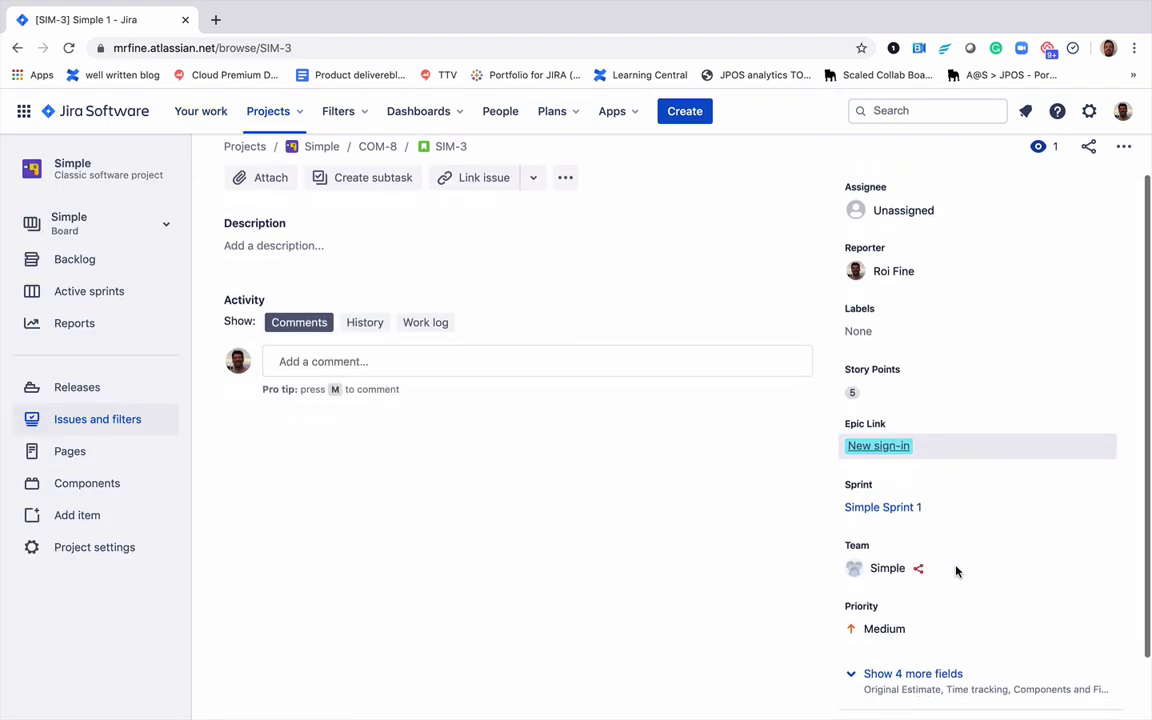